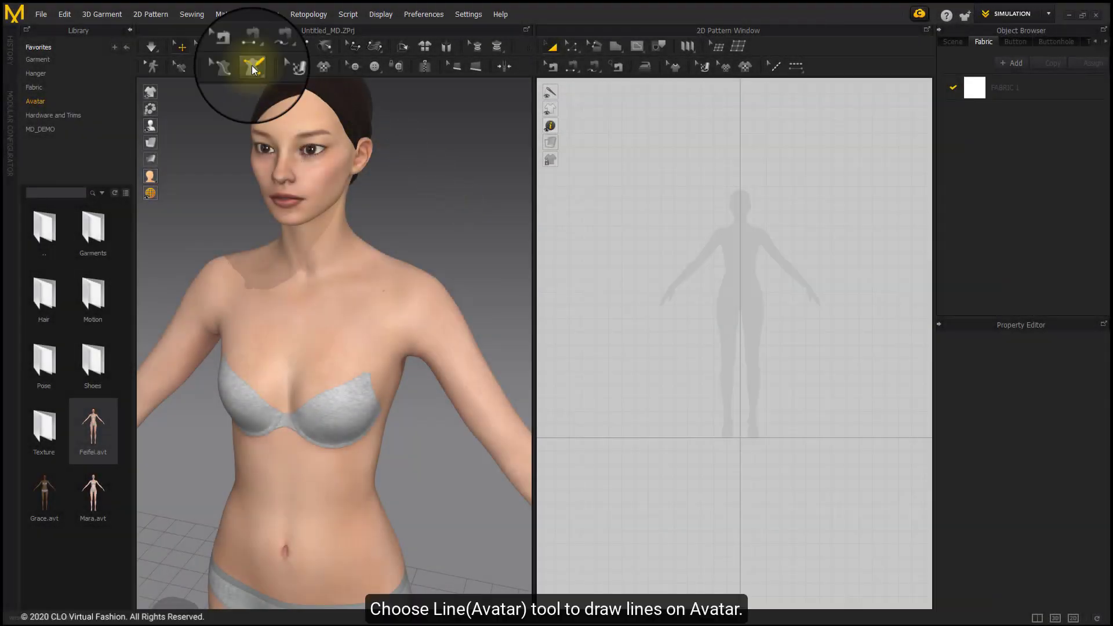
Step: Start a Line (Avatar) trace at the shoulder, placing points up to the neck base
left_click(251, 65)
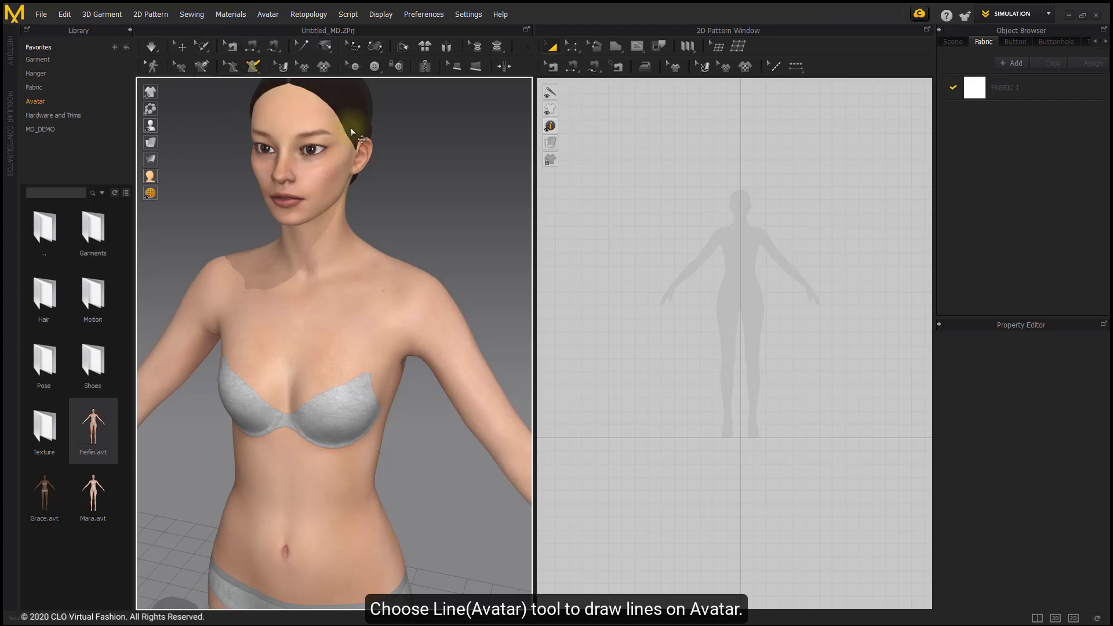
right_click_drag(379, 157, 412, 273)
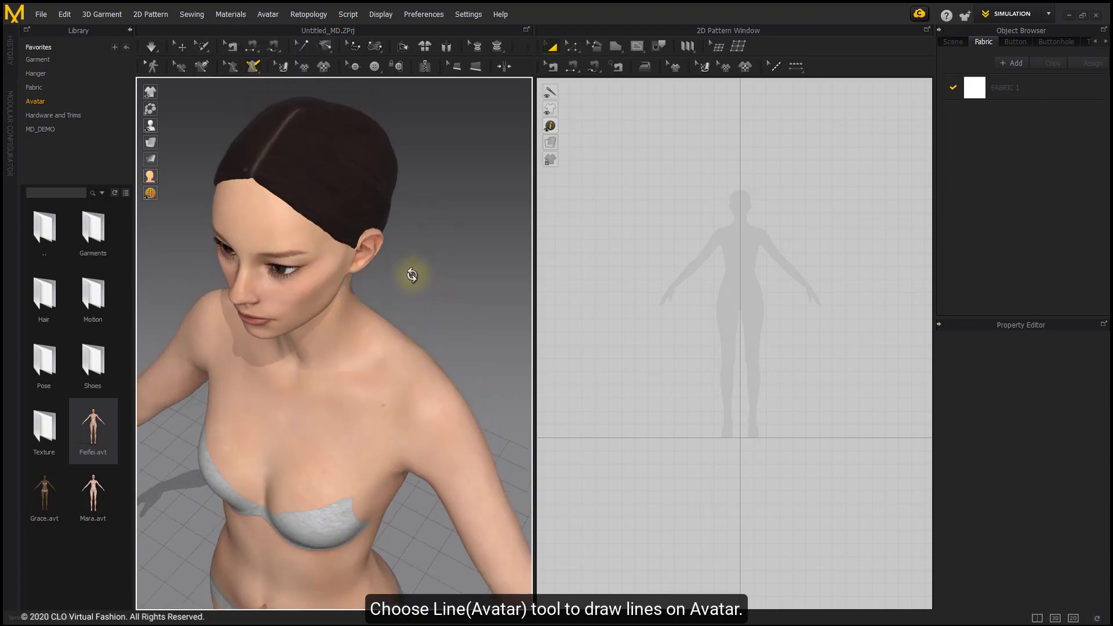
left_click(419, 381)
left_click(379, 347)
left_click(379, 339)
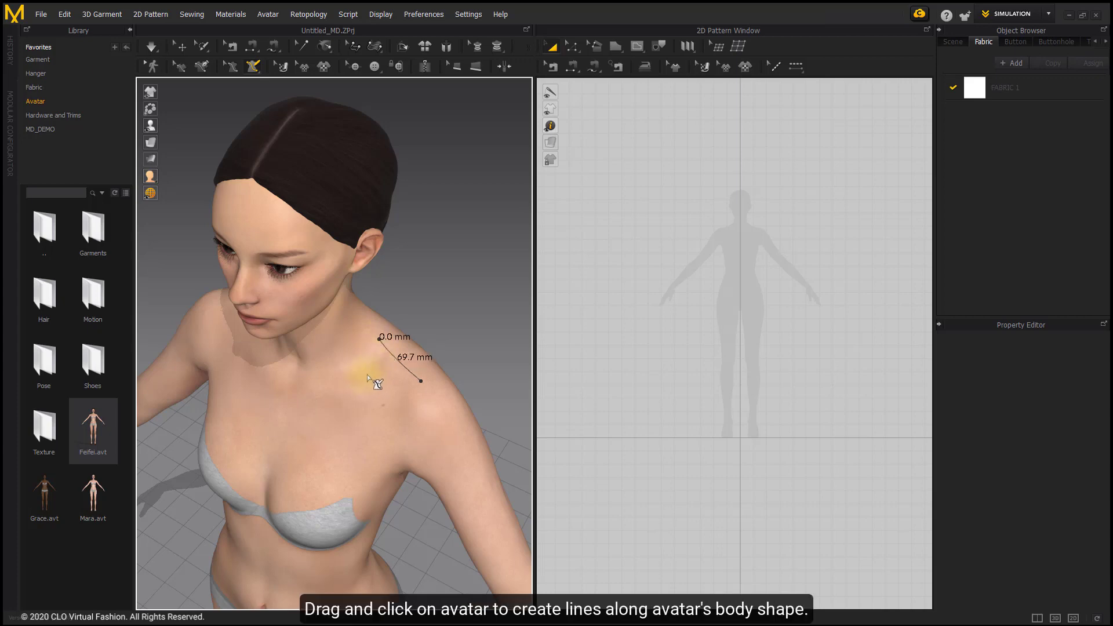
Step: Curve the line along the neckline, then run it 168.8 mm down the centre front
right_click_drag(373, 374, 348, 281)
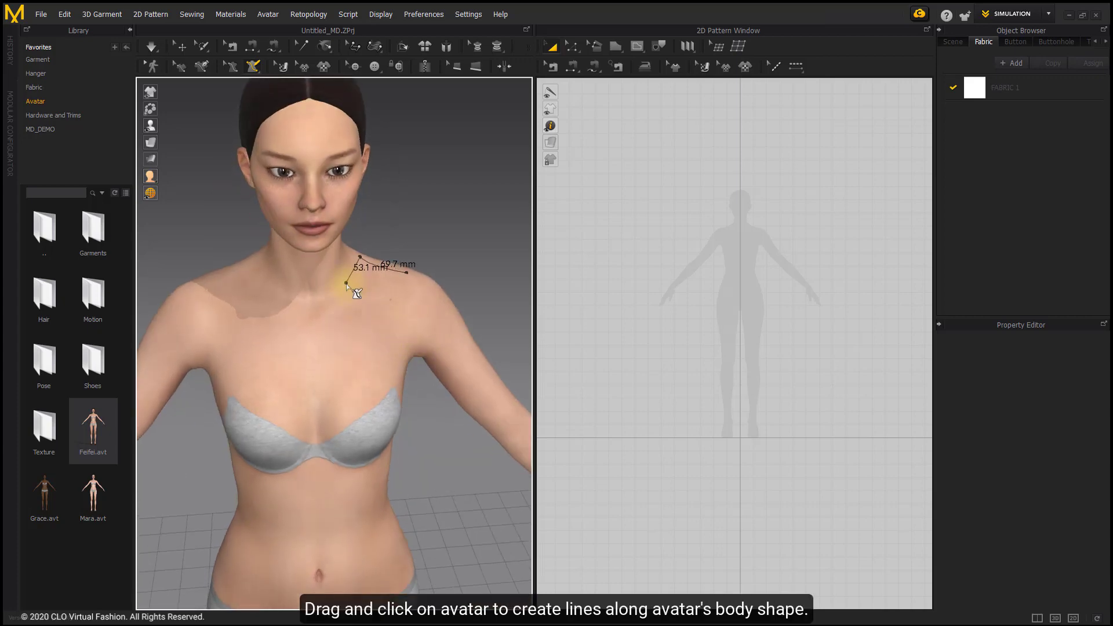
left_click(346, 283, "ctrl")
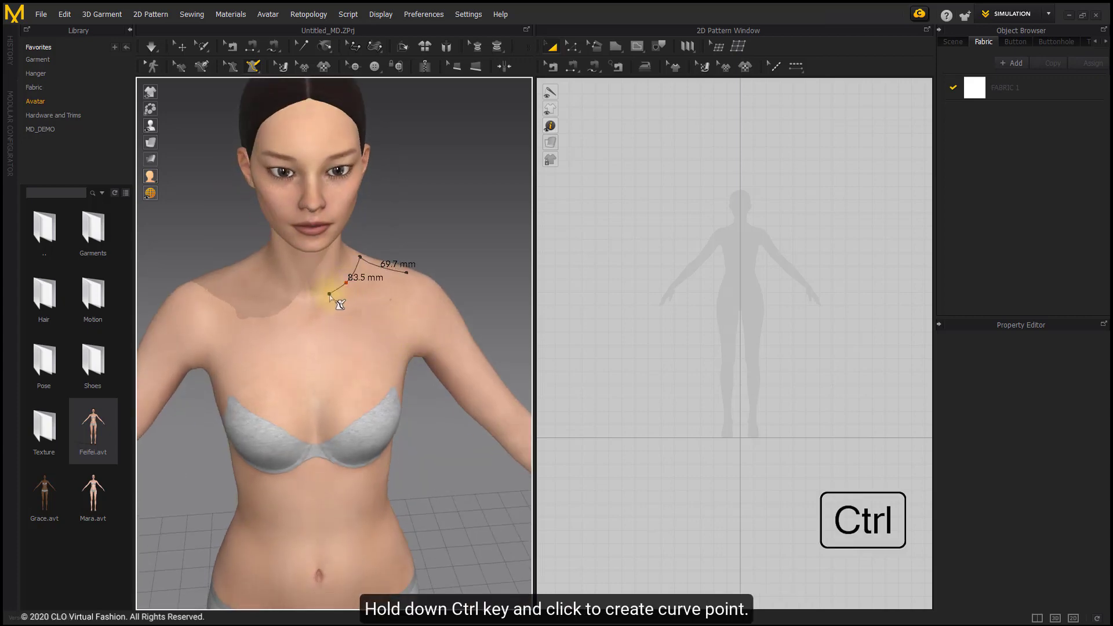
left_click(329, 295, "ctrl")
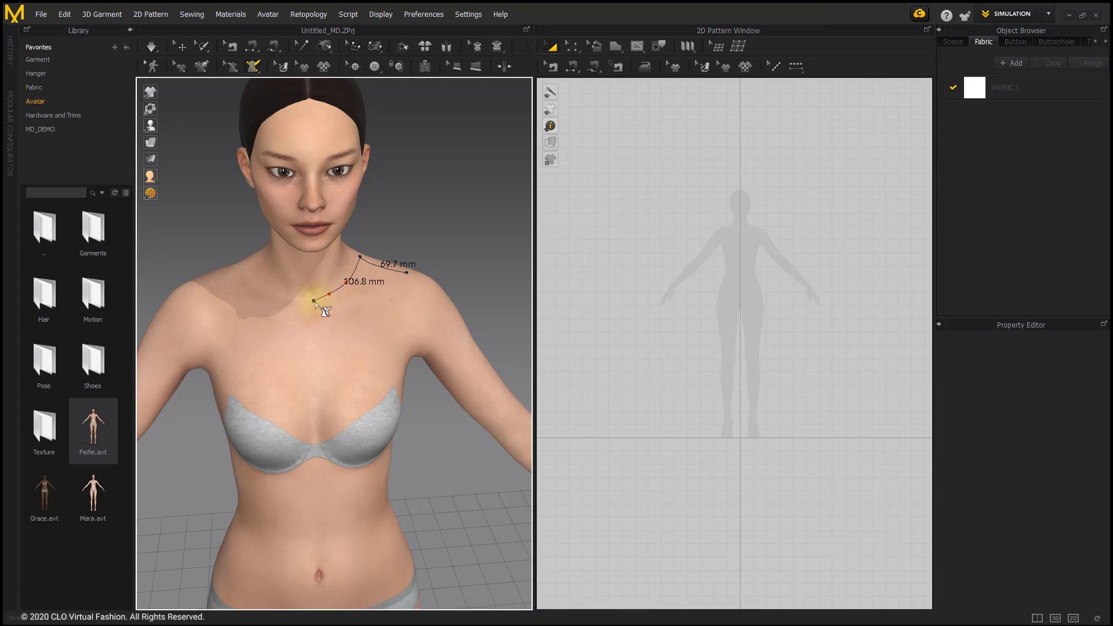
left_click(315, 301)
left_click(316, 414)
scroll(317, 308, "down", 5)
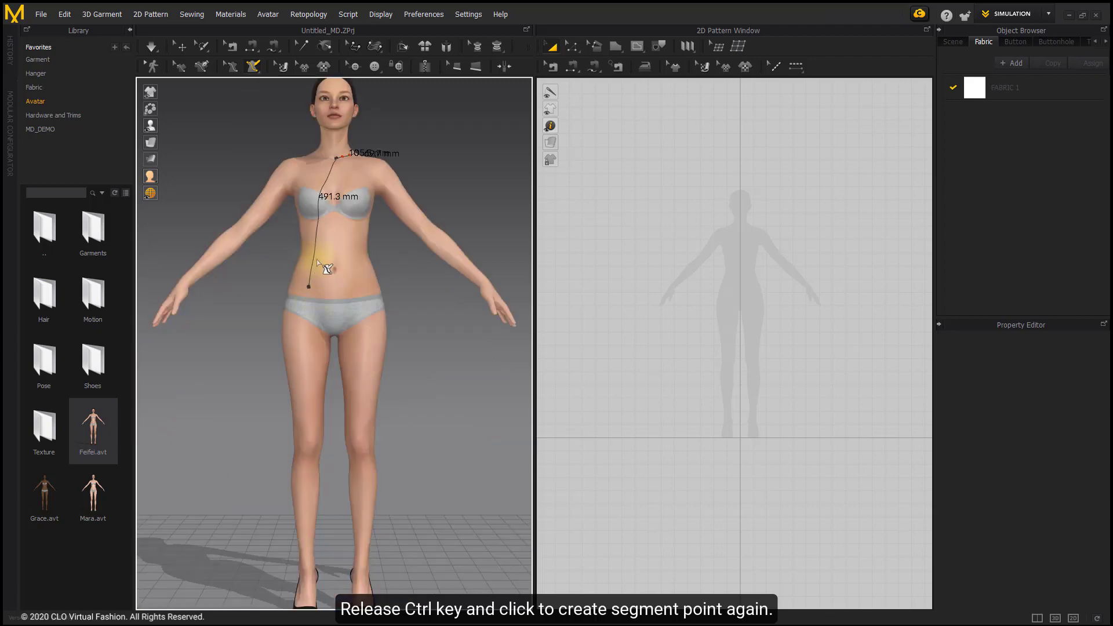
scroll(329, 384, "up", 1)
middle_click_drag(330, 383, 328, 360)
scroll(333, 355, "up", 2)
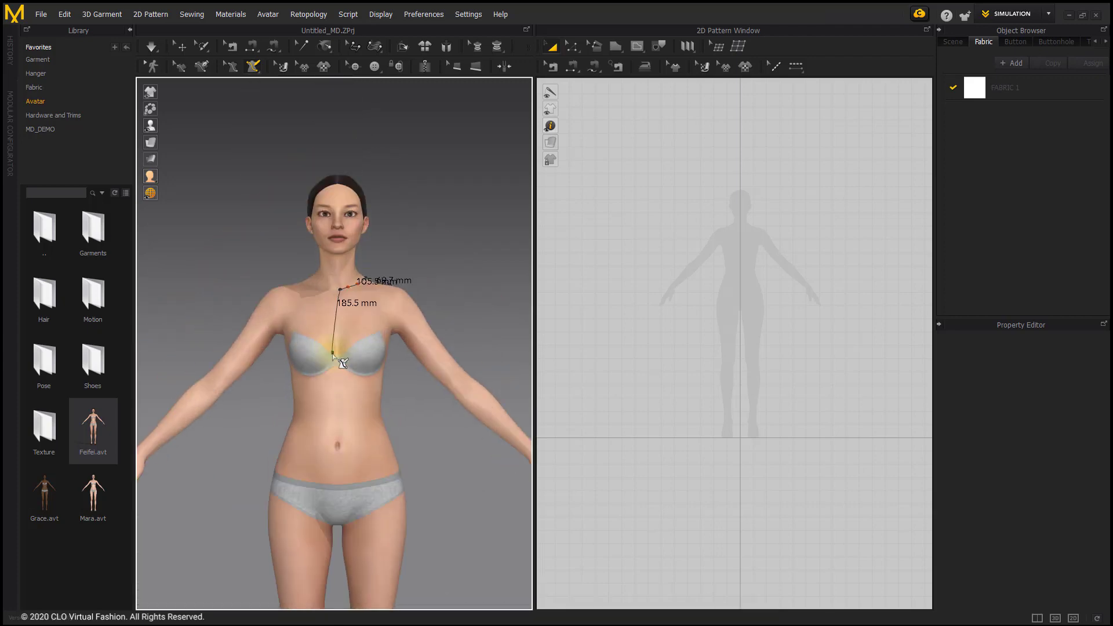
Step: Extend the line 282.0 mm down to the waist, 153.3 mm across, 141.5 mm up the side
key("shift")
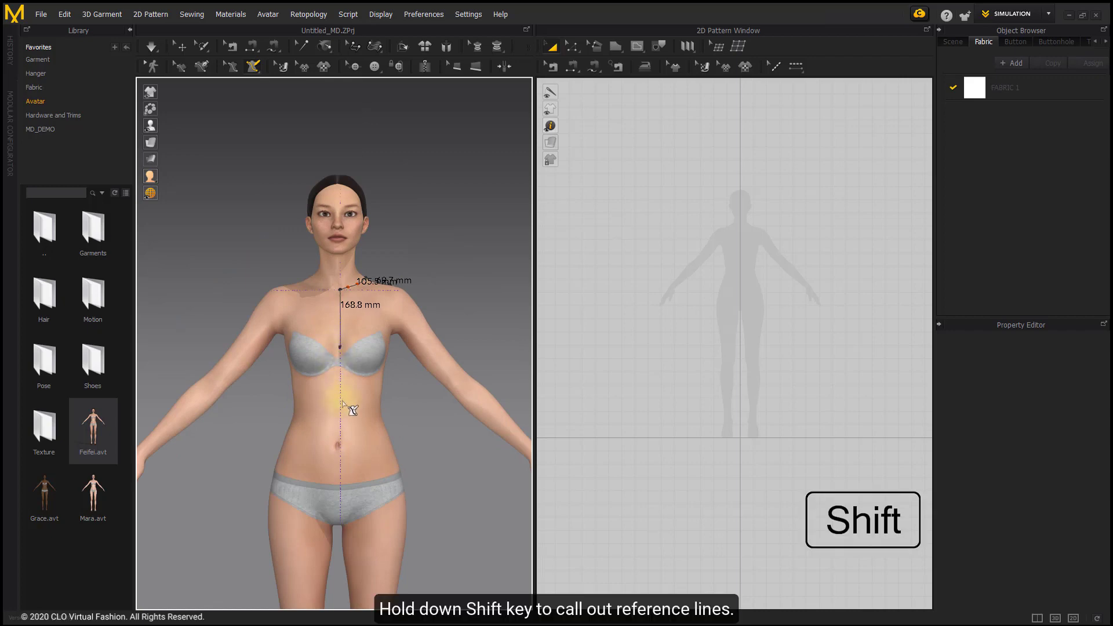
scroll(350, 406, "up", 1)
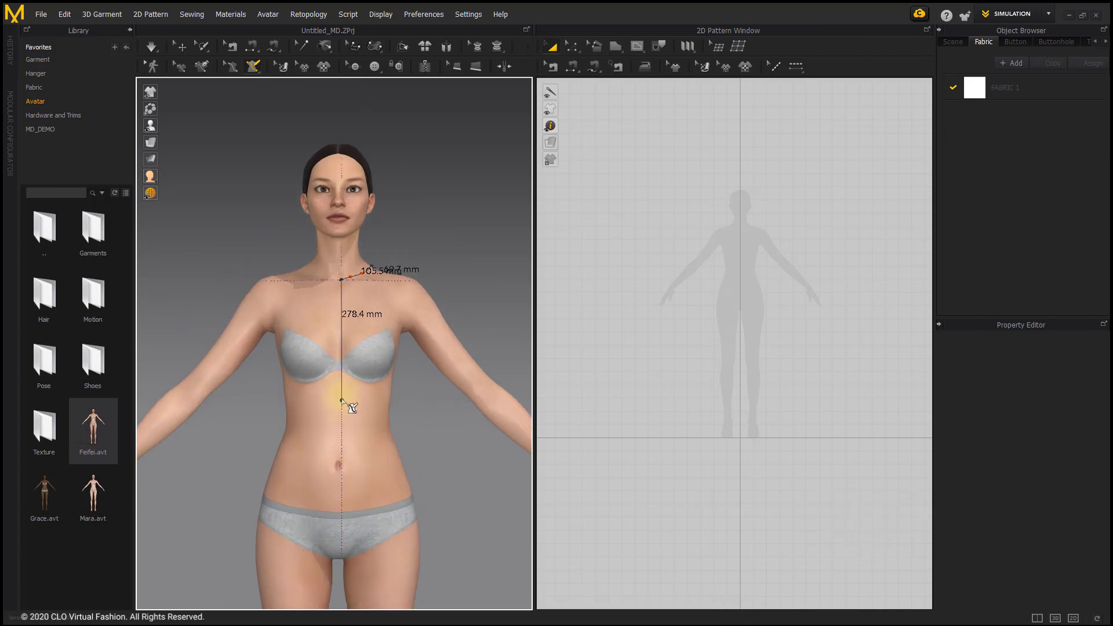
left_click(342, 401)
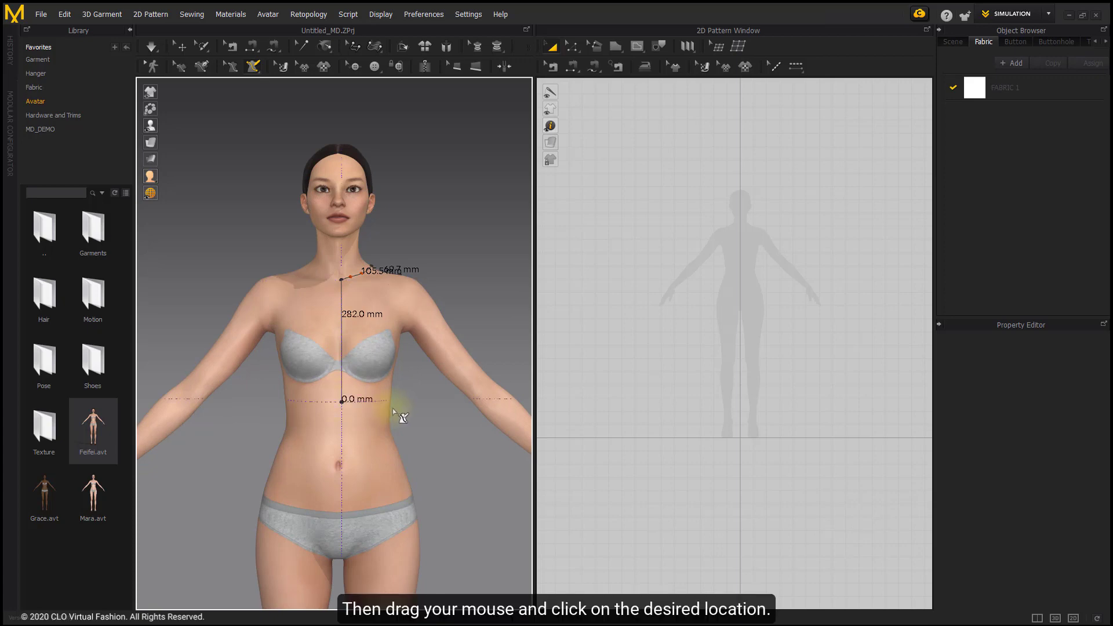
right_click_drag(391, 409, 319, 401)
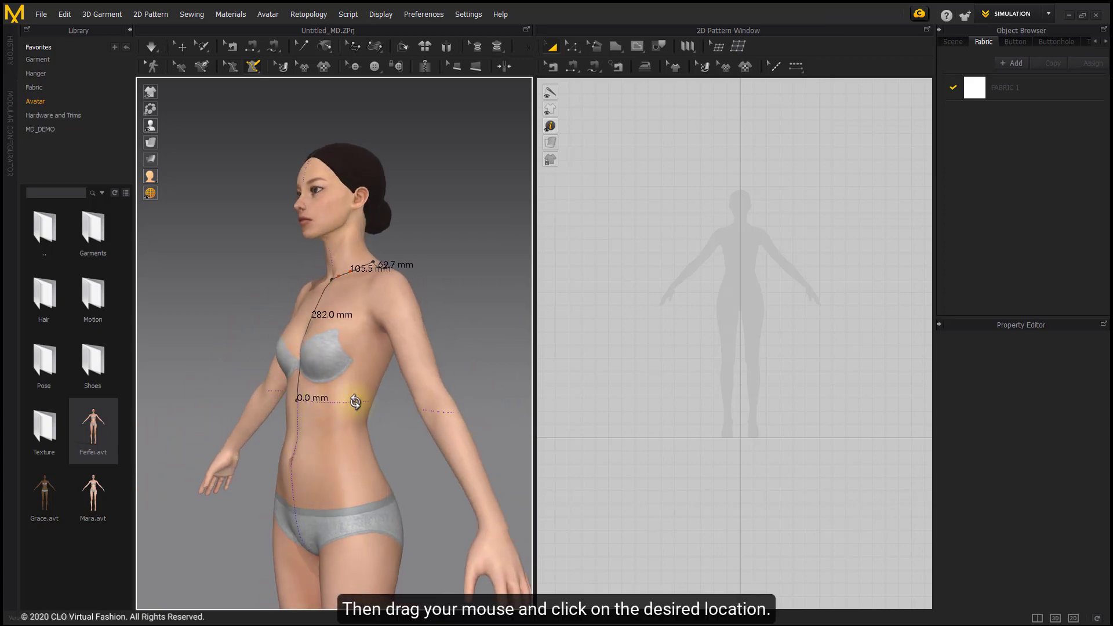
left_click(379, 339)
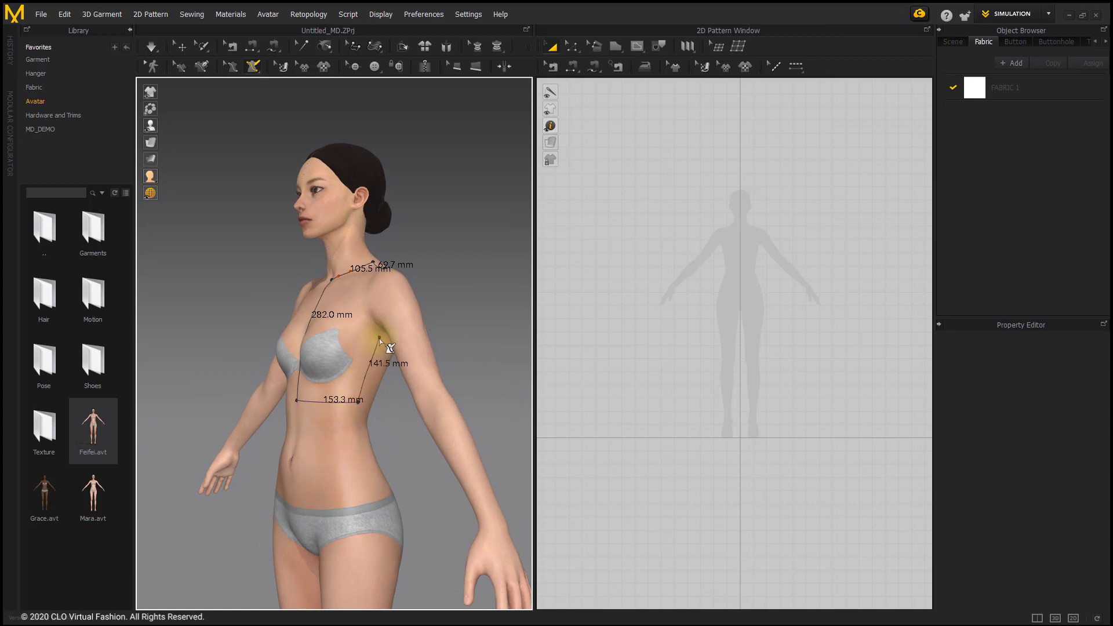
right_click_drag(350, 294, 385, 310)
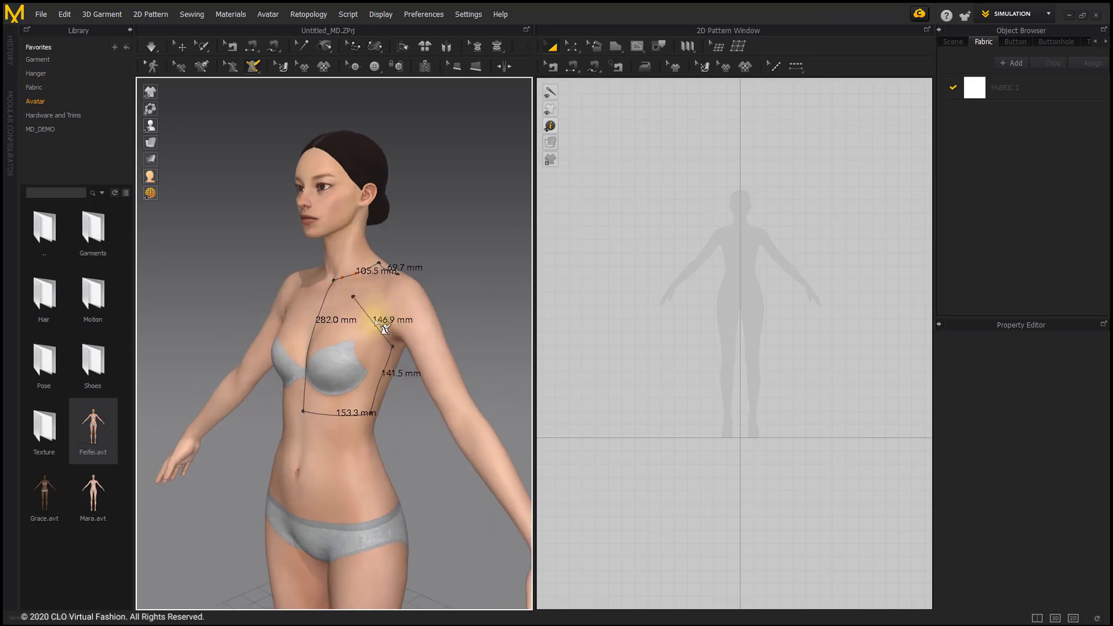
left_click(373, 314)
right_click_drag(400, 290, 417, 293)
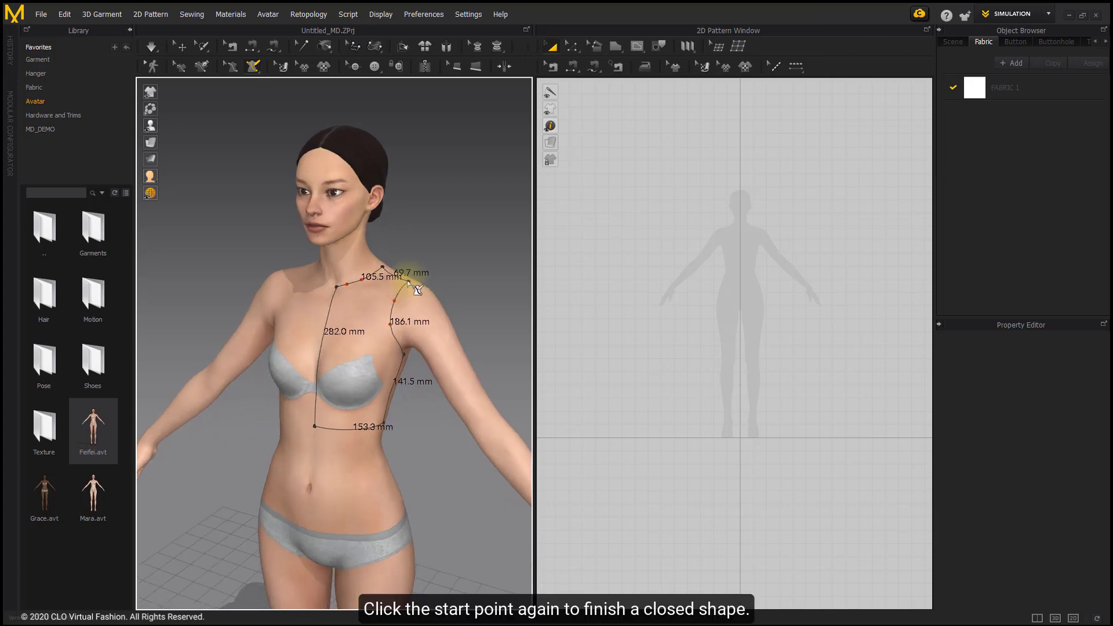
Step: Close the front torso outline back at its starting shoulder point
left_click(416, 259)
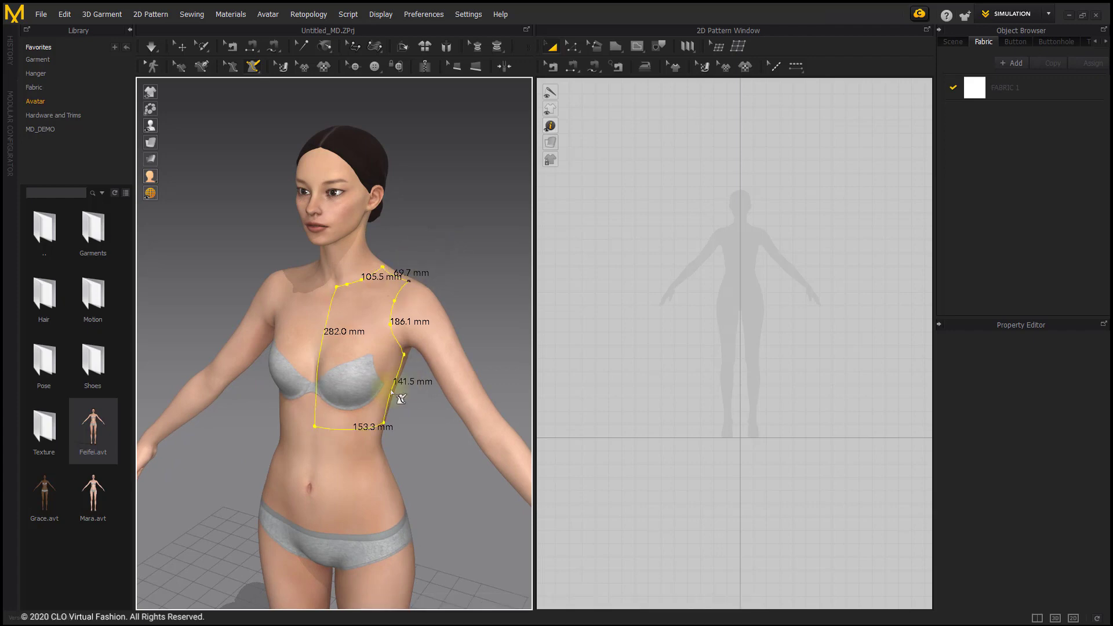
right_click_drag(409, 373, 427, 365)
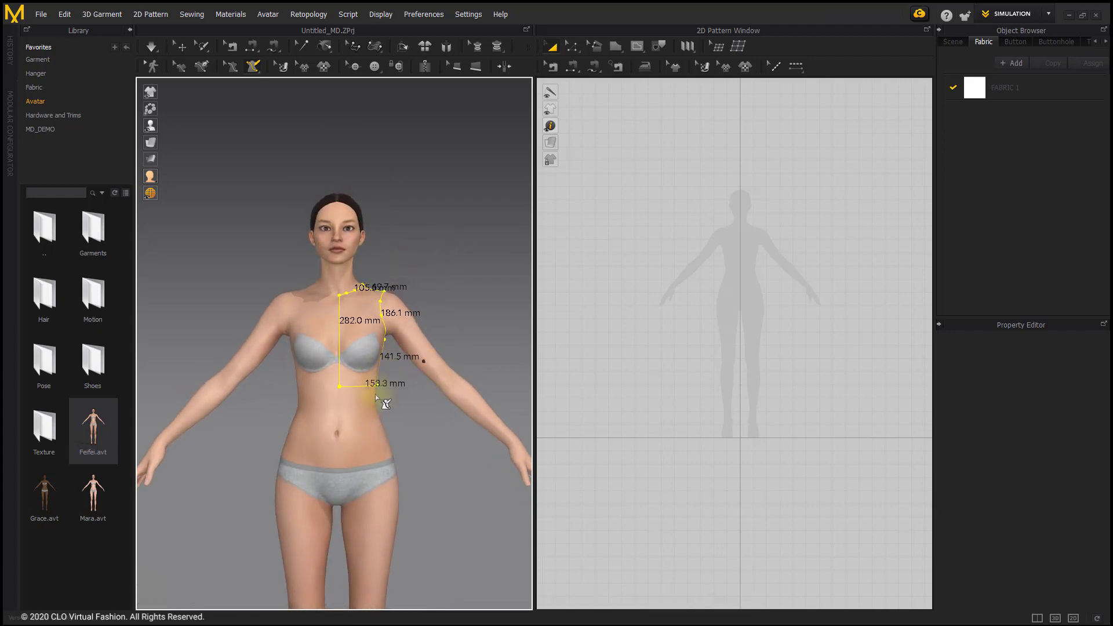
scroll(366, 319, "up", 3)
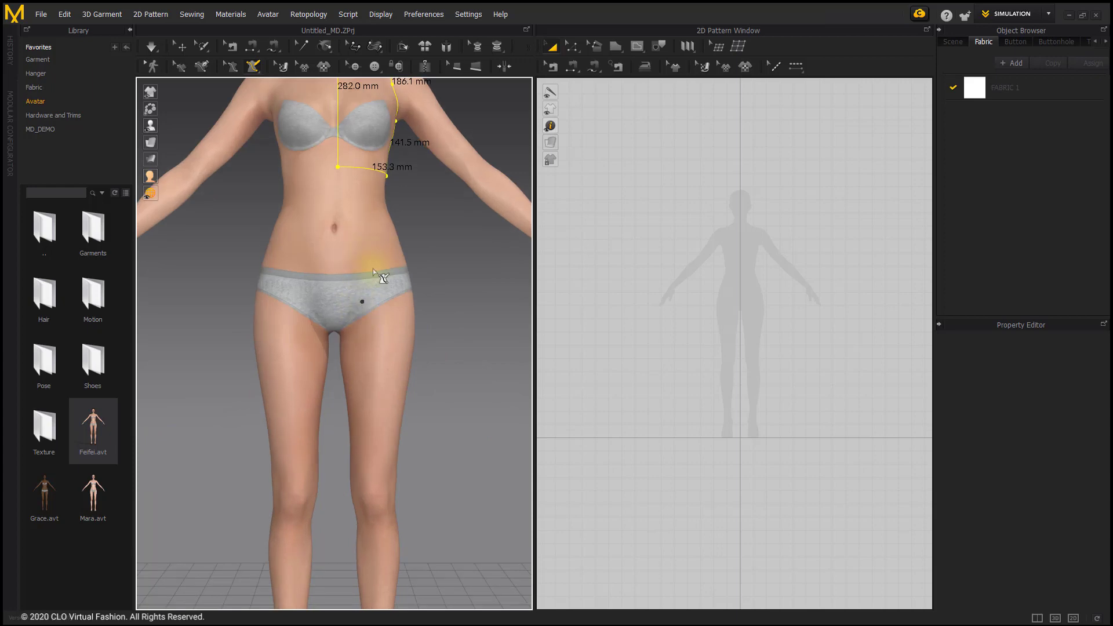
middle_click_drag(373, 304, 364, 493)
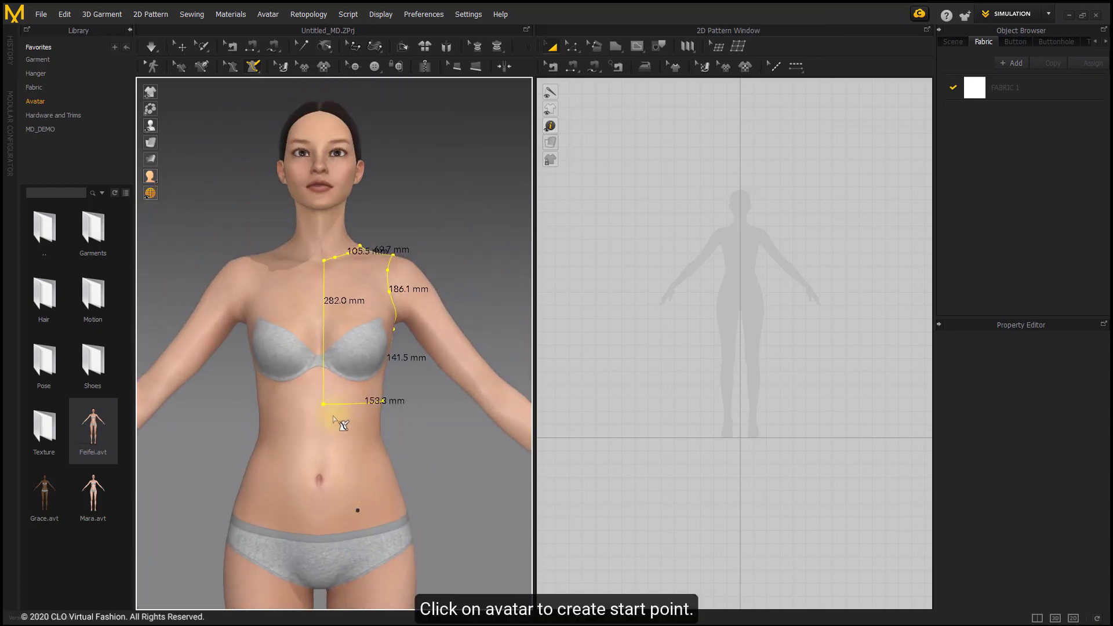
Step: Begin a new line on the belly, removing extra points with Backspace and Esc
left_click(332, 454)
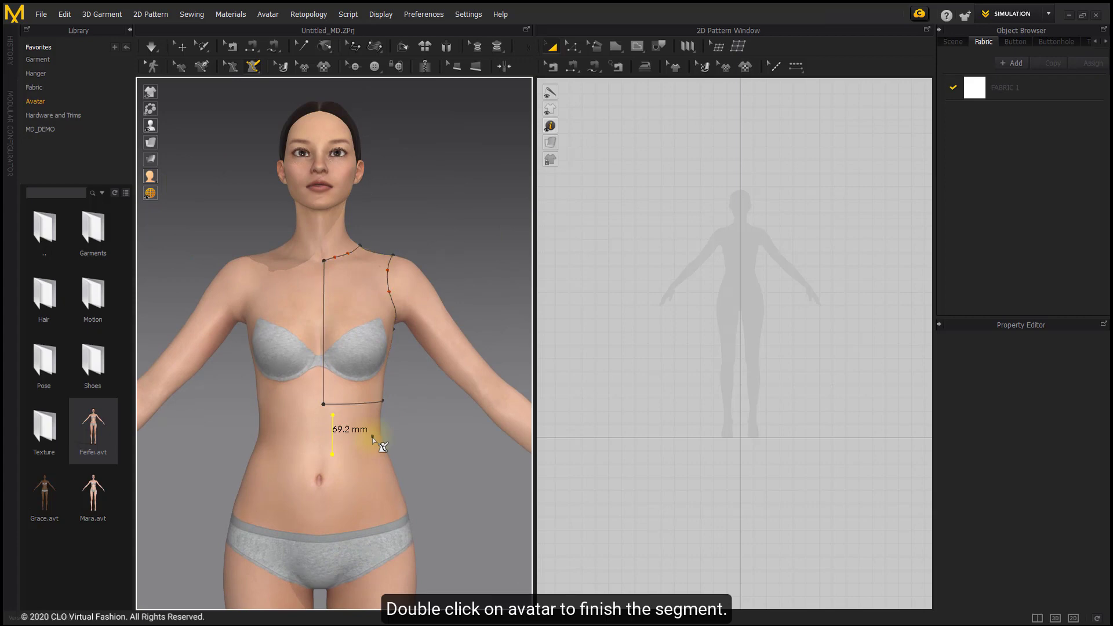
scroll(383, 436, "up", 2)
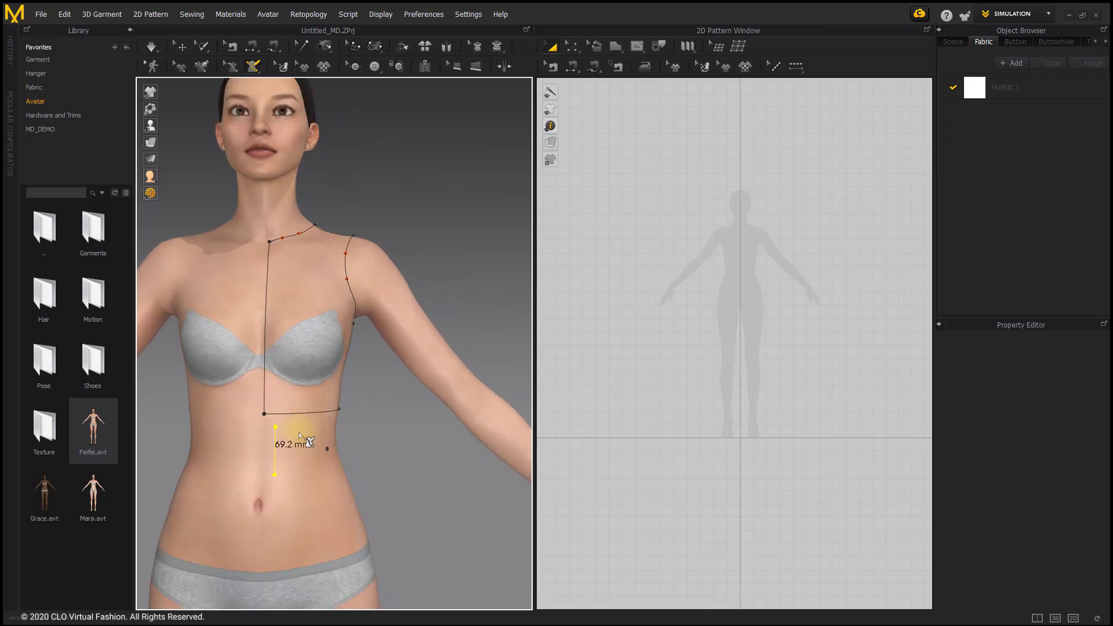
left_click(298, 431)
left_click(294, 471)
left_click(323, 458)
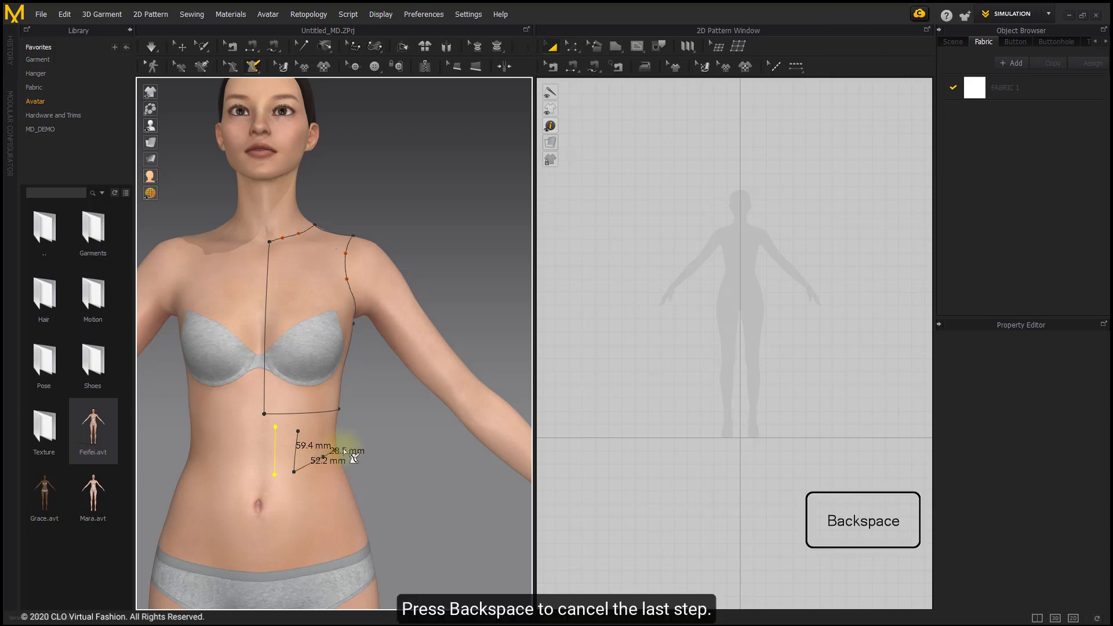
key("BackSpace")
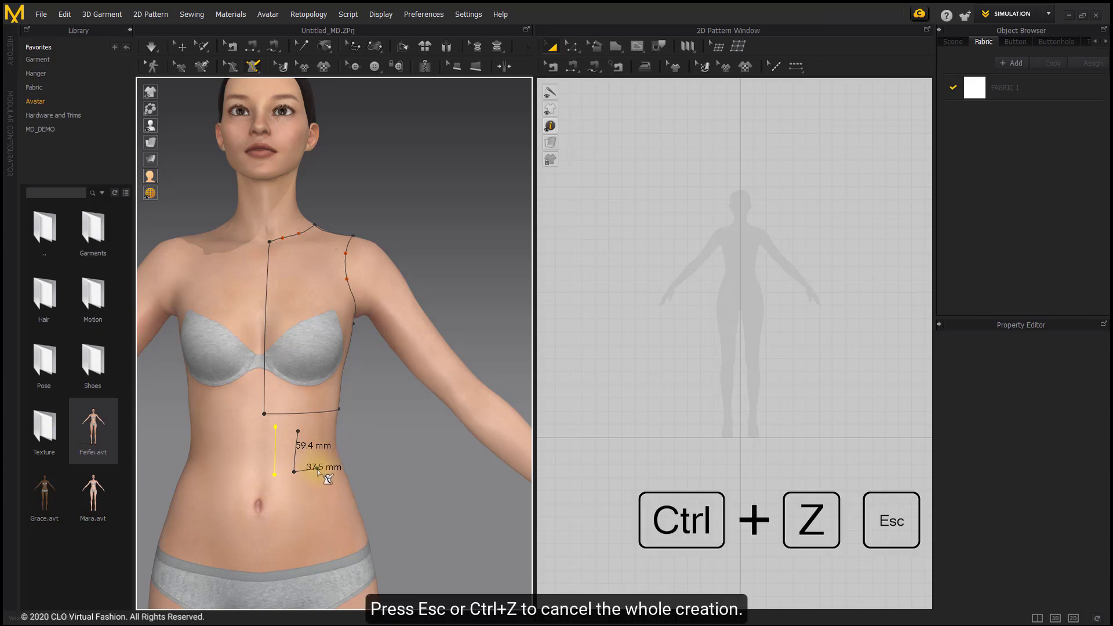
key("Escape")
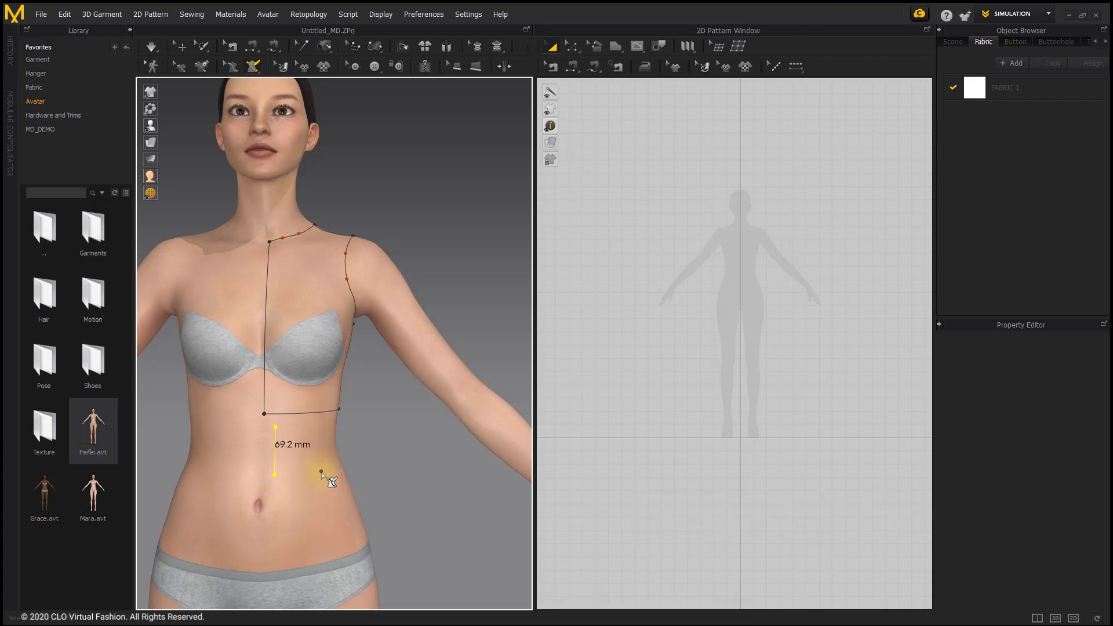
Step: Finish the 69.2 mm belly line, then draw a 171.8 mm line from centre front to shoulder line
double_click(322, 475)
scroll(407, 339, "down", 5)
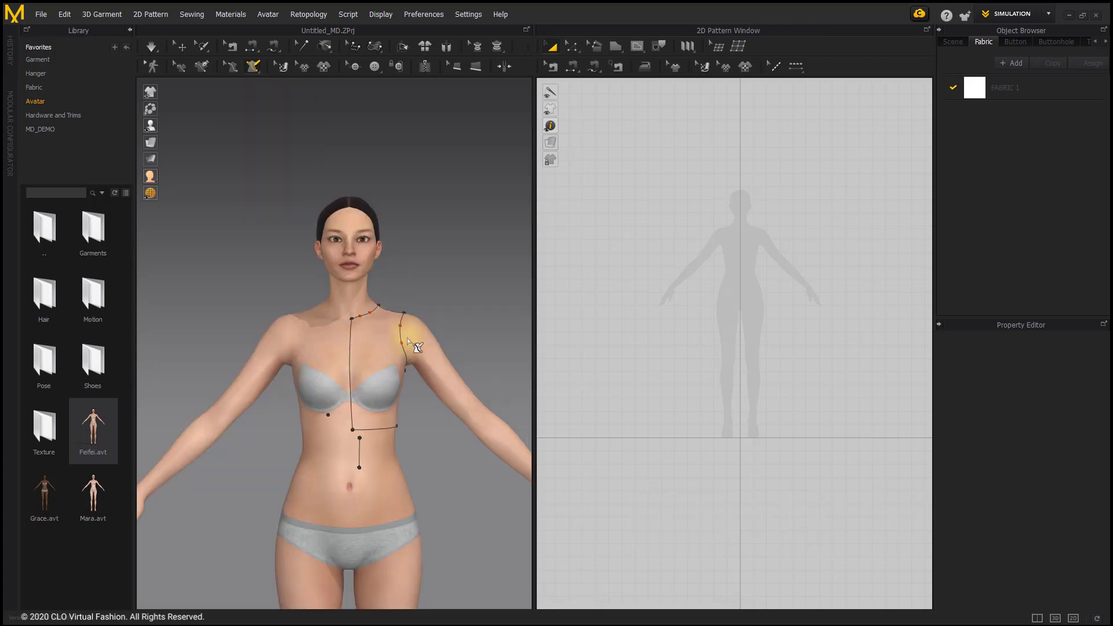
left_click(363, 352)
scroll(348, 319, "up", 3)
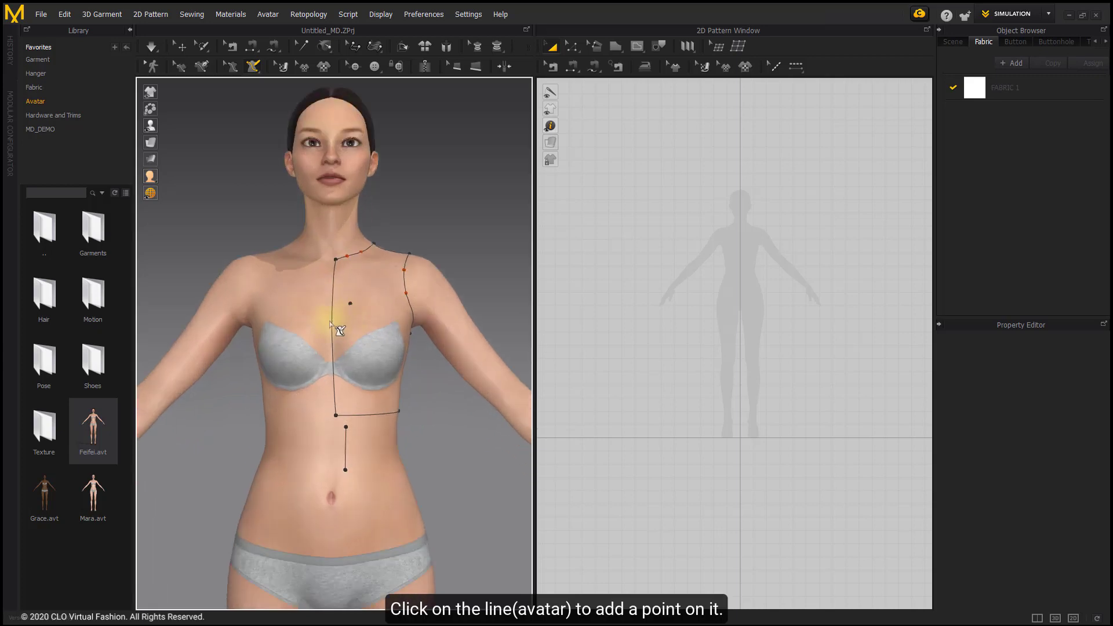
left_click(331, 320)
left_click(404, 270)
left_click(404, 271)
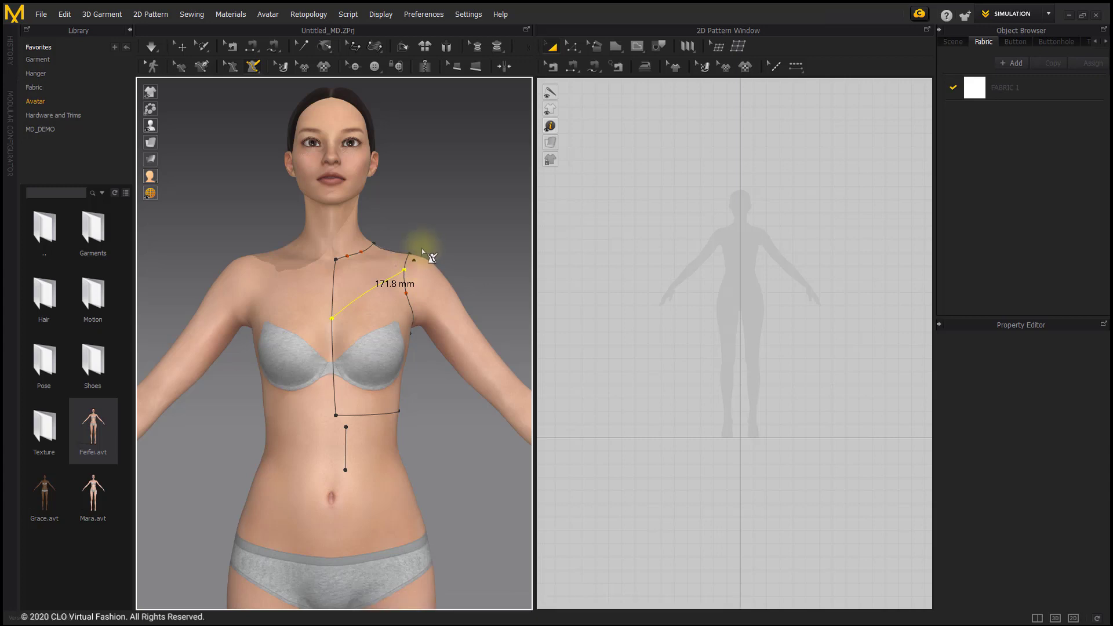
Step: Use right-click Add Point on the centre-front line and Add Curve Point on the waist line
scroll(447, 240, "down", 2)
scroll(357, 337, "down", 1)
scroll(360, 336, "up", 1)
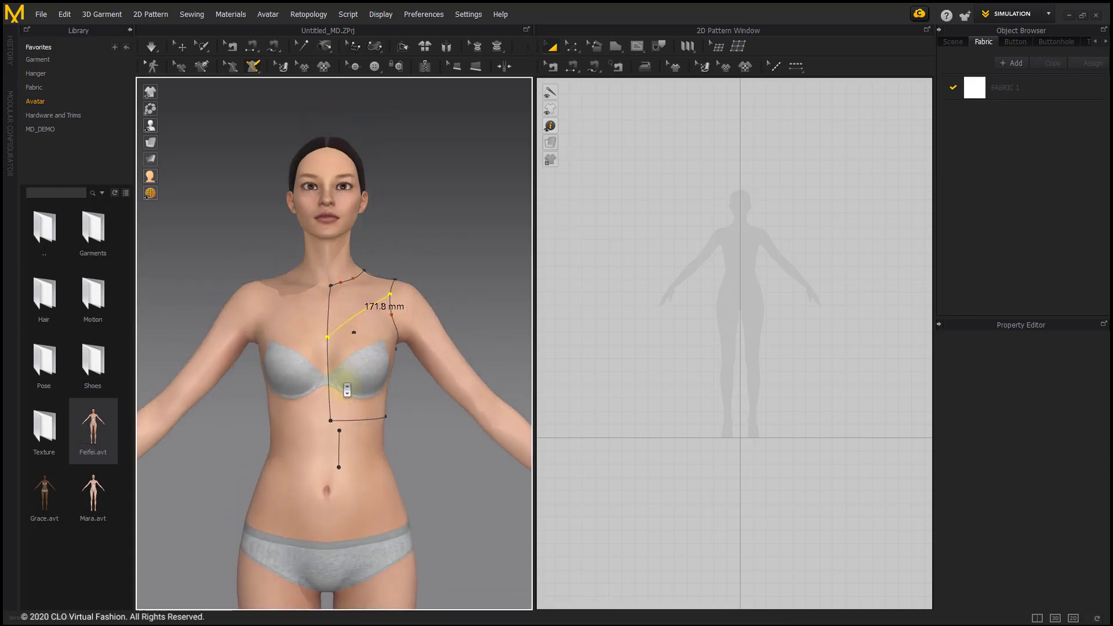
scroll(326, 395, "up", 2)
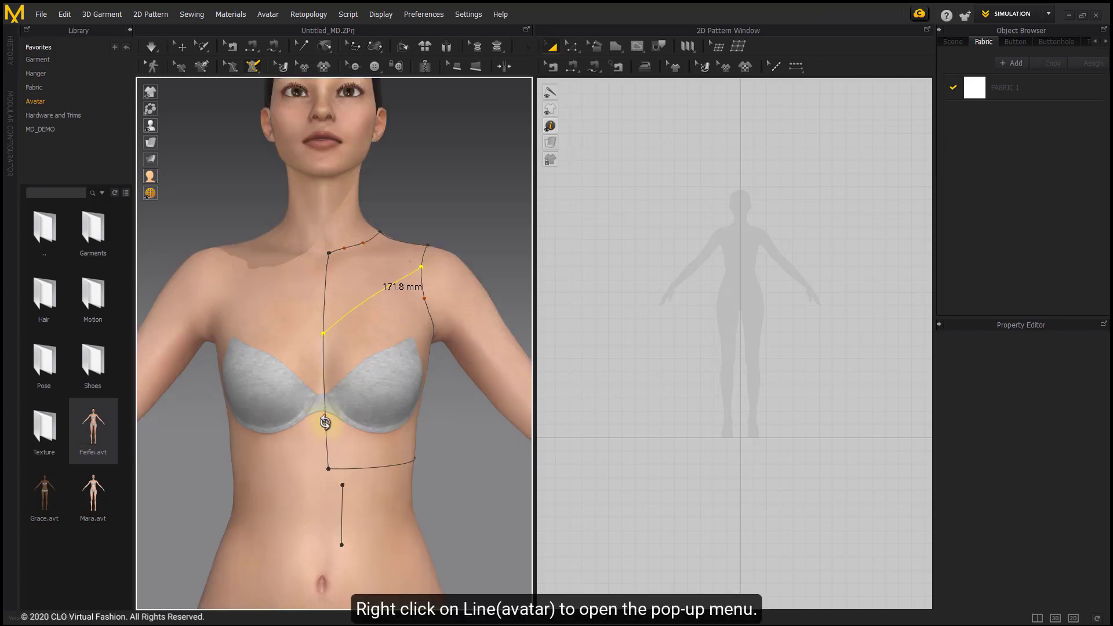
right_click(325, 423)
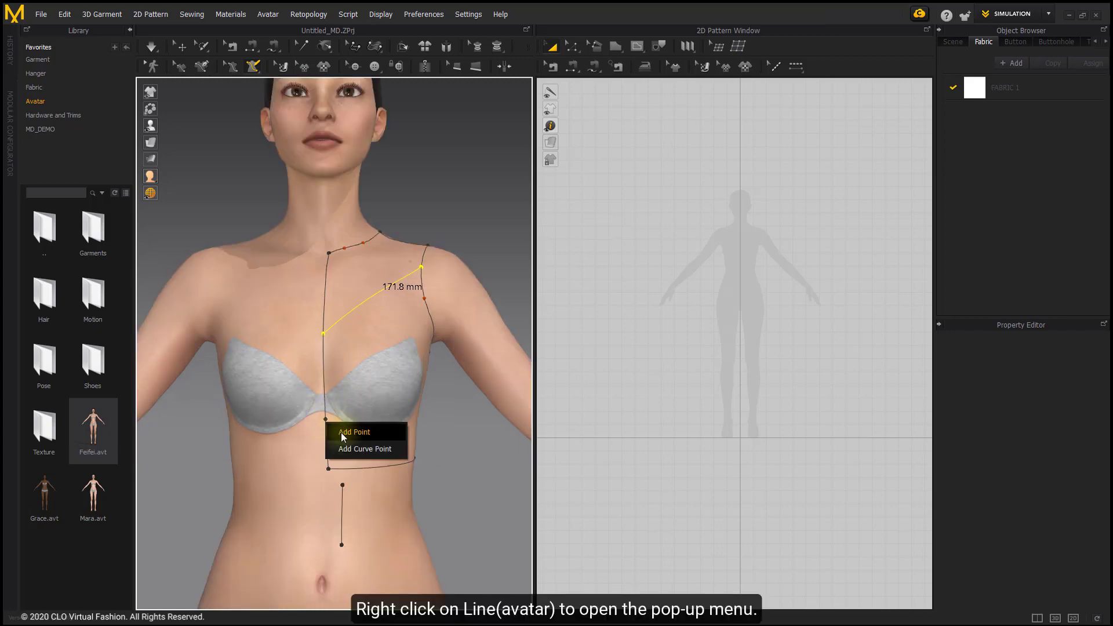
left_click(341, 432)
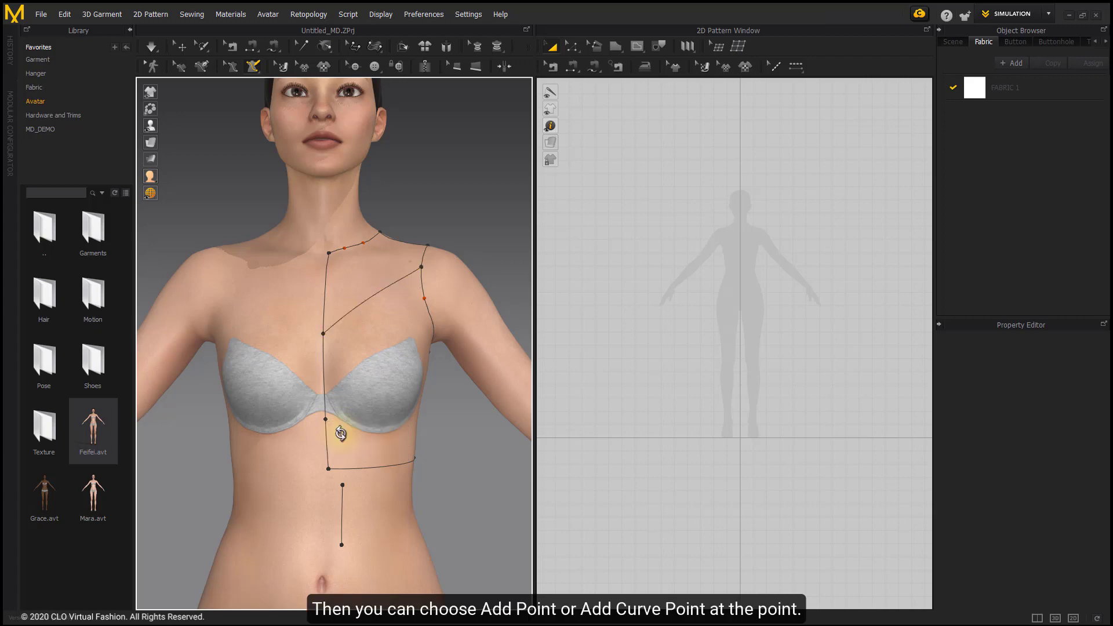
right_click(380, 470)
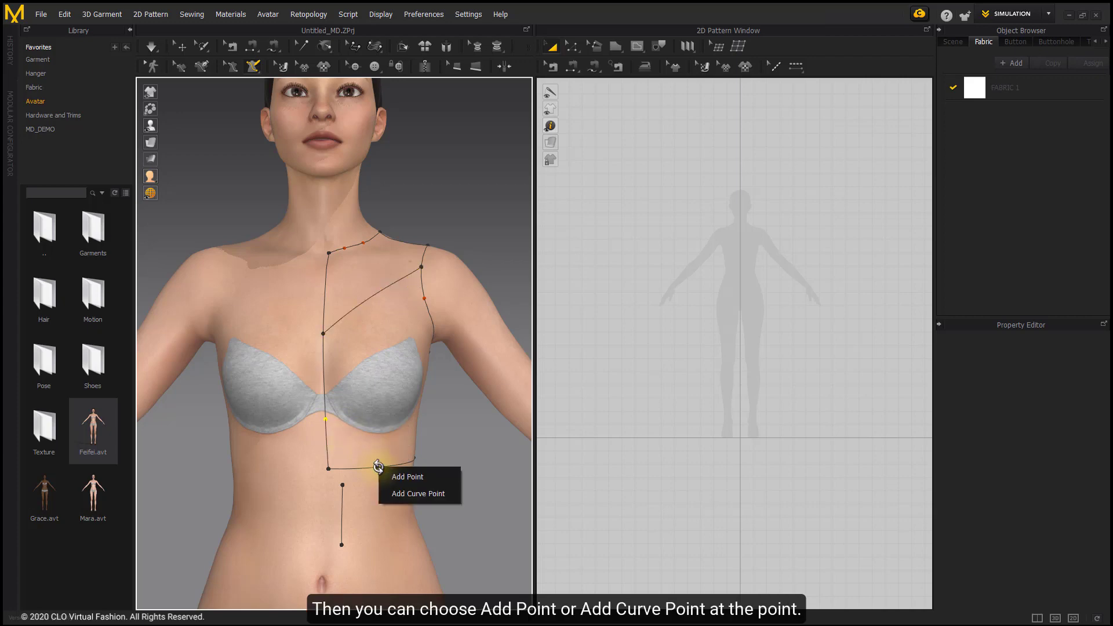
left_click(405, 493)
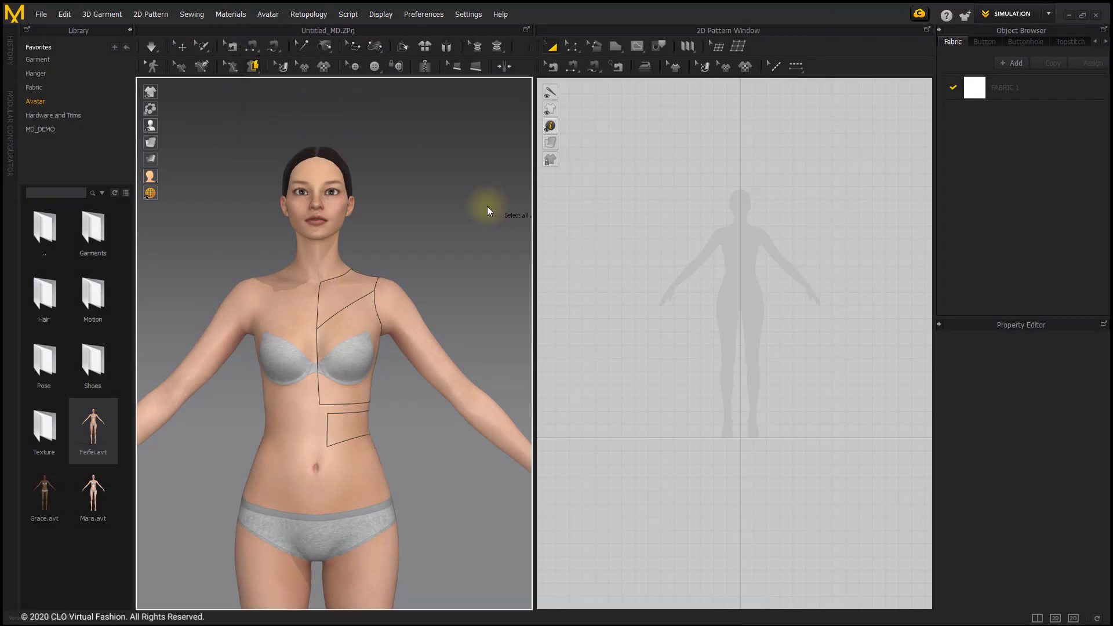
Step: Select the shoulder, chest and waist areas so all three are highlighted yellow for flattening
left_click(328, 289)
left_click(353, 333)
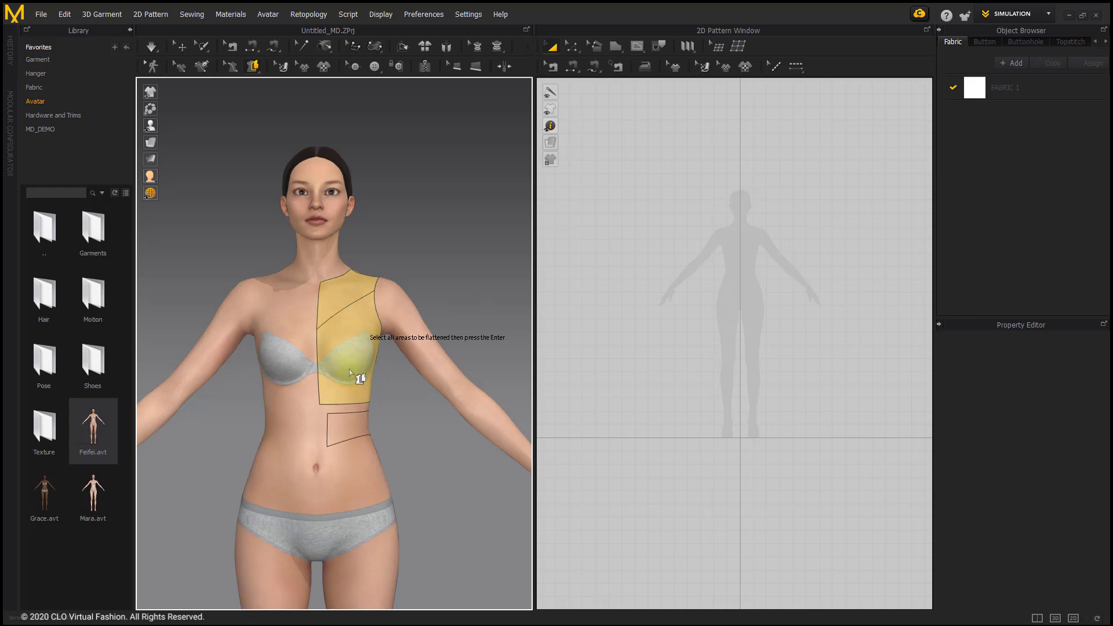
left_click(353, 388)
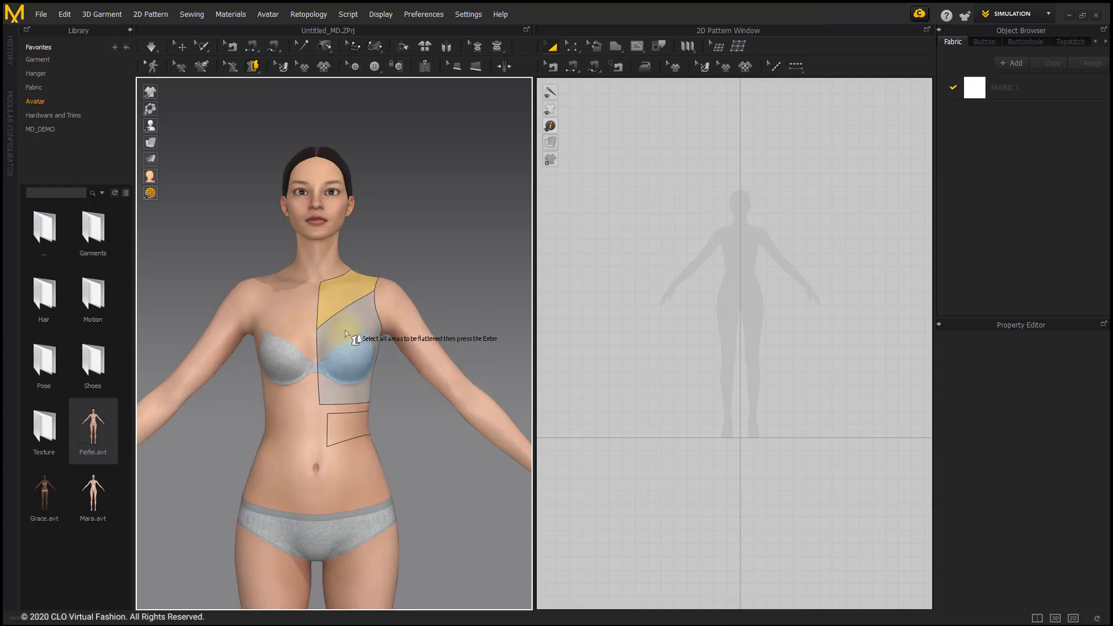
left_click(345, 347)
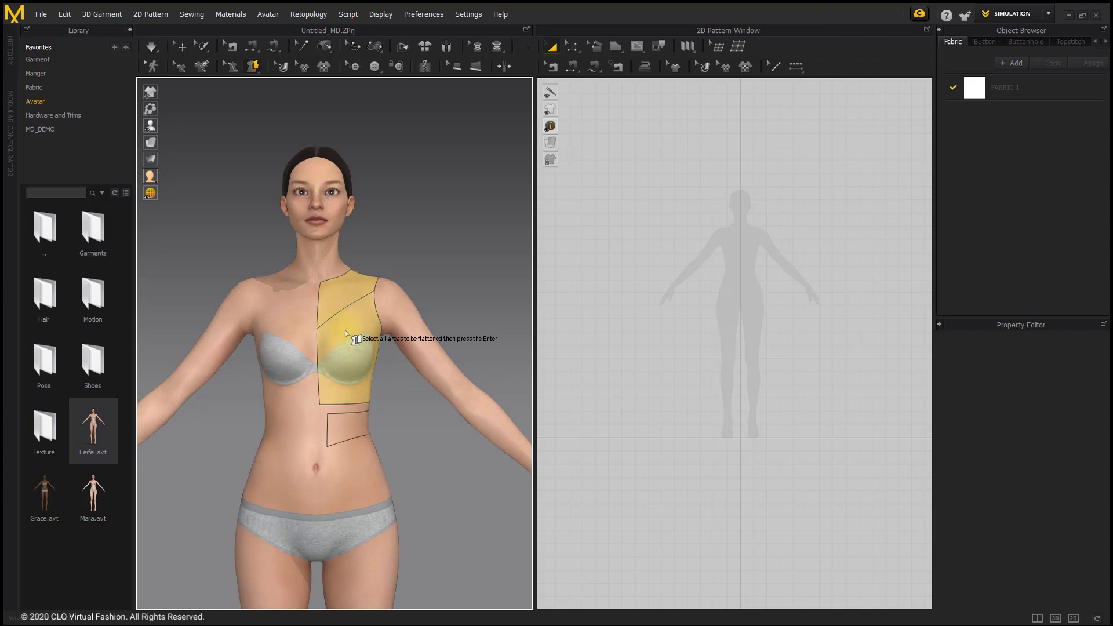
left_click(343, 425)
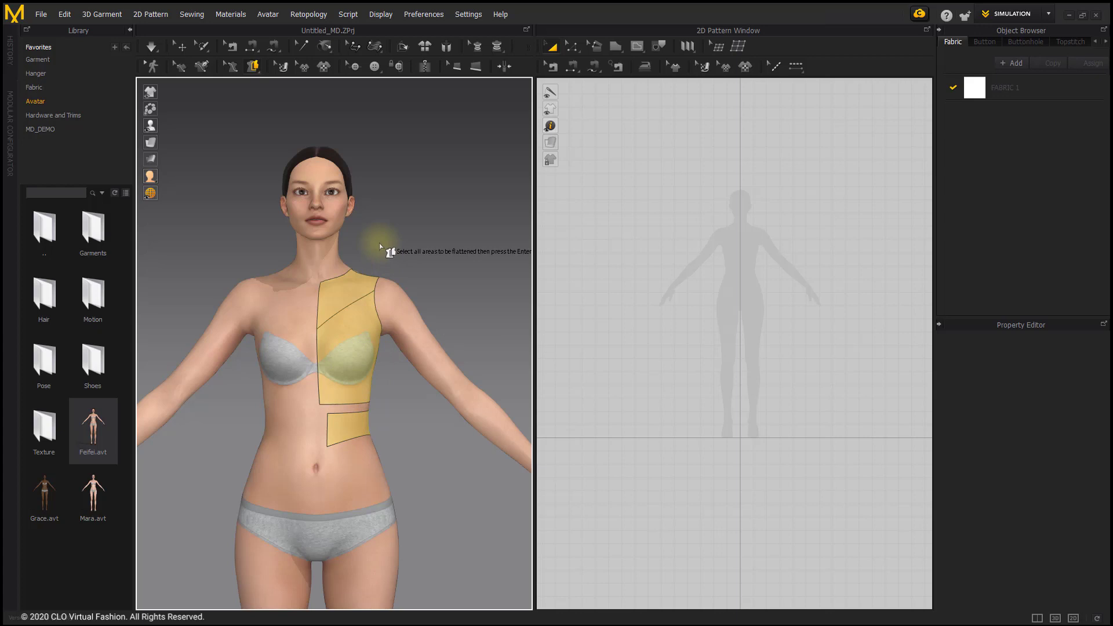
Step: Flatten the three areas into patterns and check the seam between the two bodice pieces
key("Return")
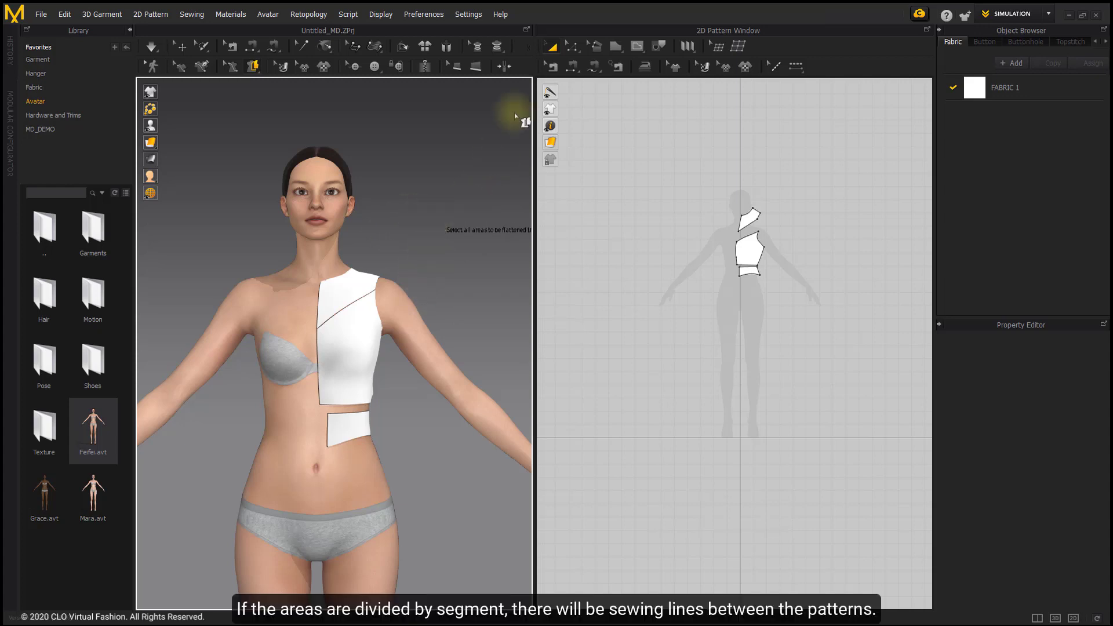
left_click(552, 66)
scroll(753, 230, "up", 2)
scroll(753, 231, "up", 1)
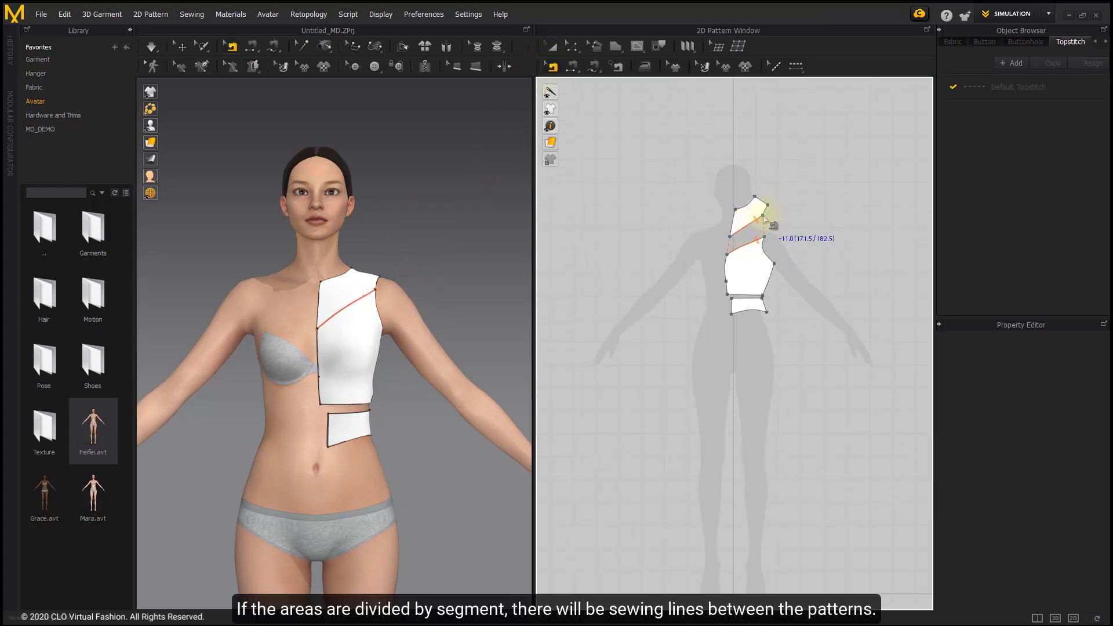
left_click(719, 260)
left_click(766, 241)
left_click(550, 45)
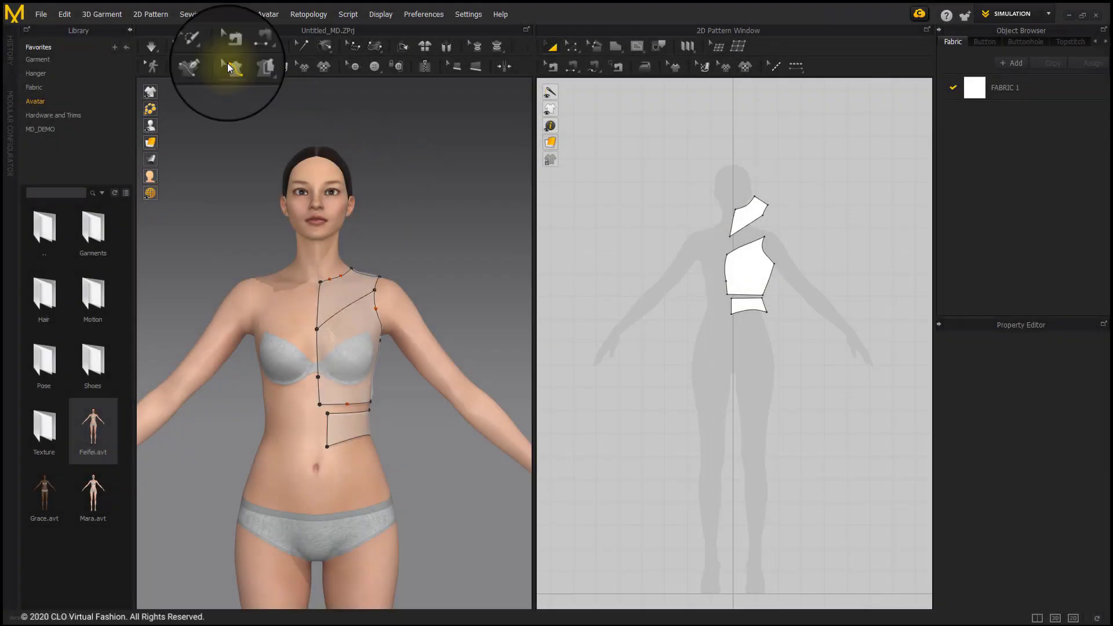
Step: Drag the centre-front point so the line splits into 102.6 mm and 57.4 mm segments
left_click(227, 63)
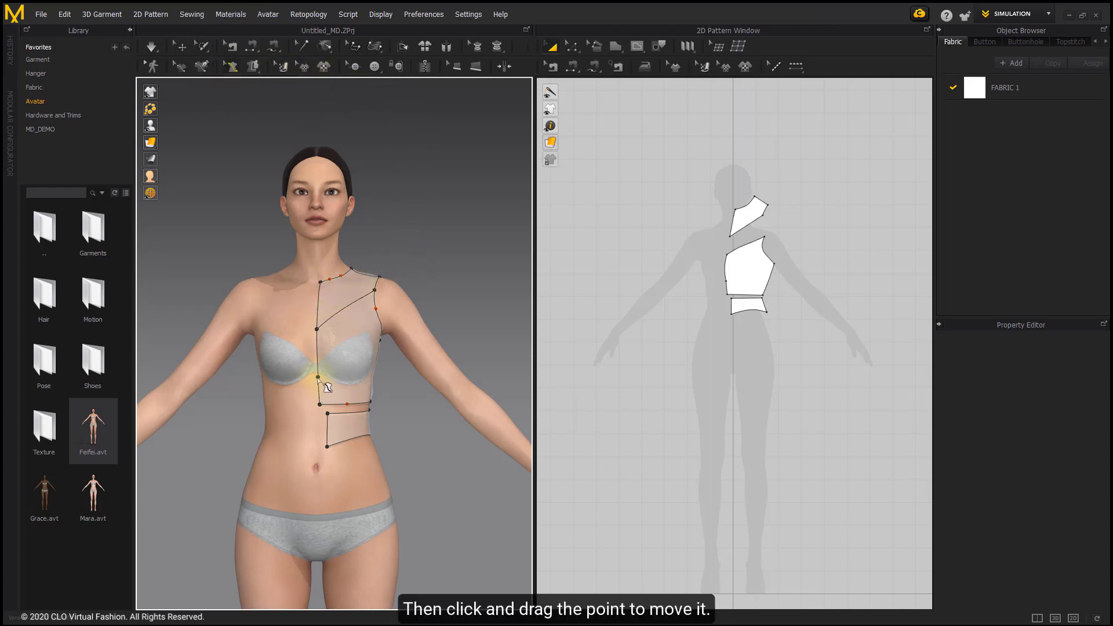
scroll(321, 384, "up", 3)
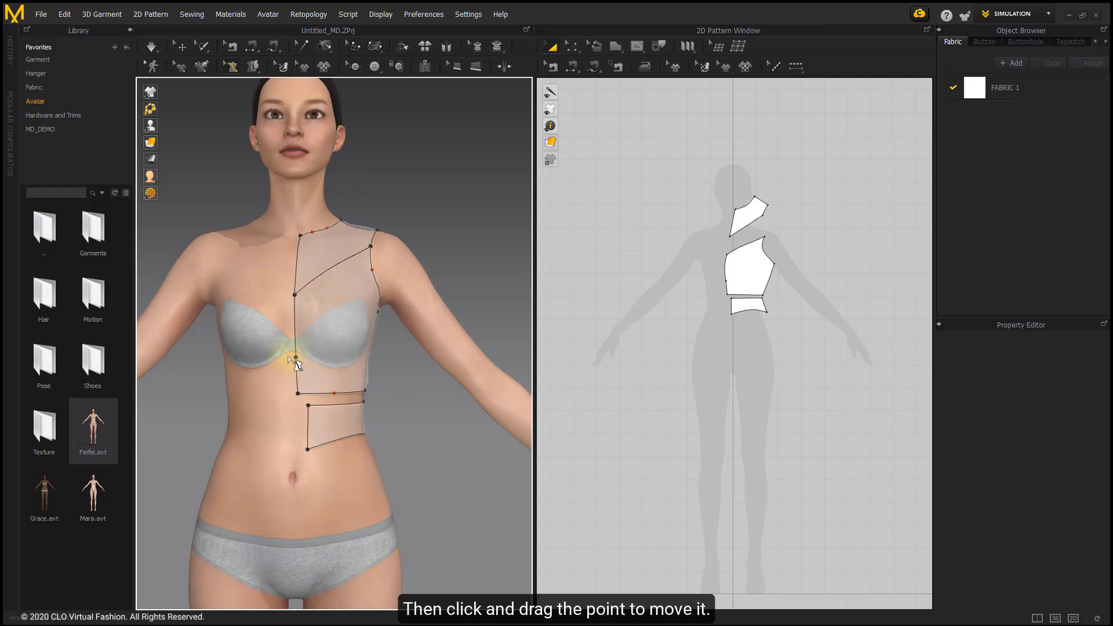
left_click_drag(289, 356, 295, 356)
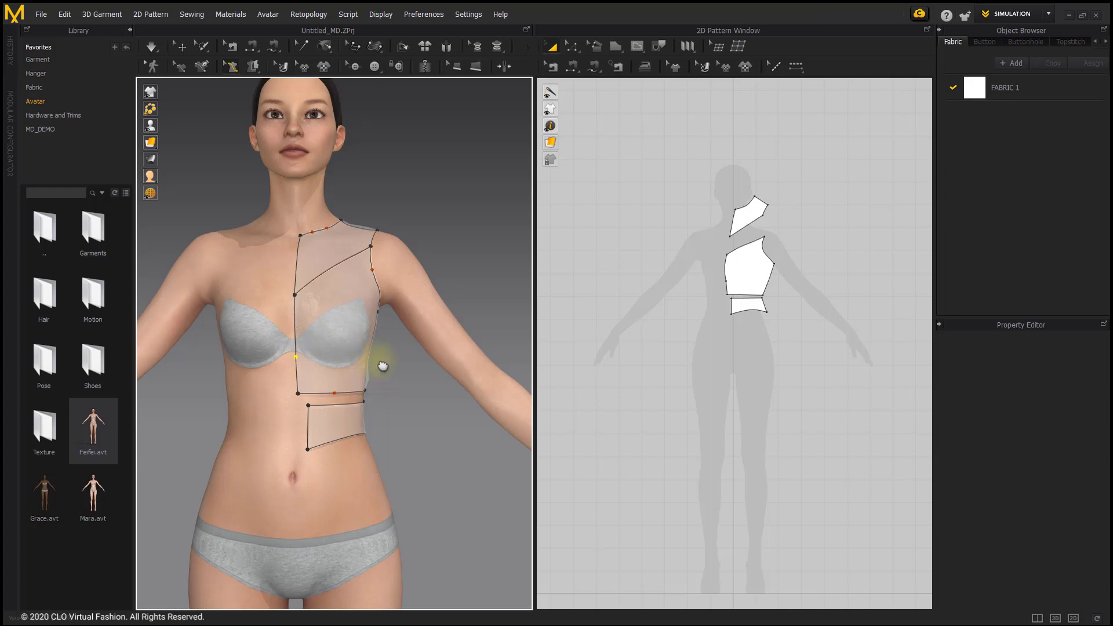
middle_click_drag(380, 396, 383, 367)
left_click(400, 371)
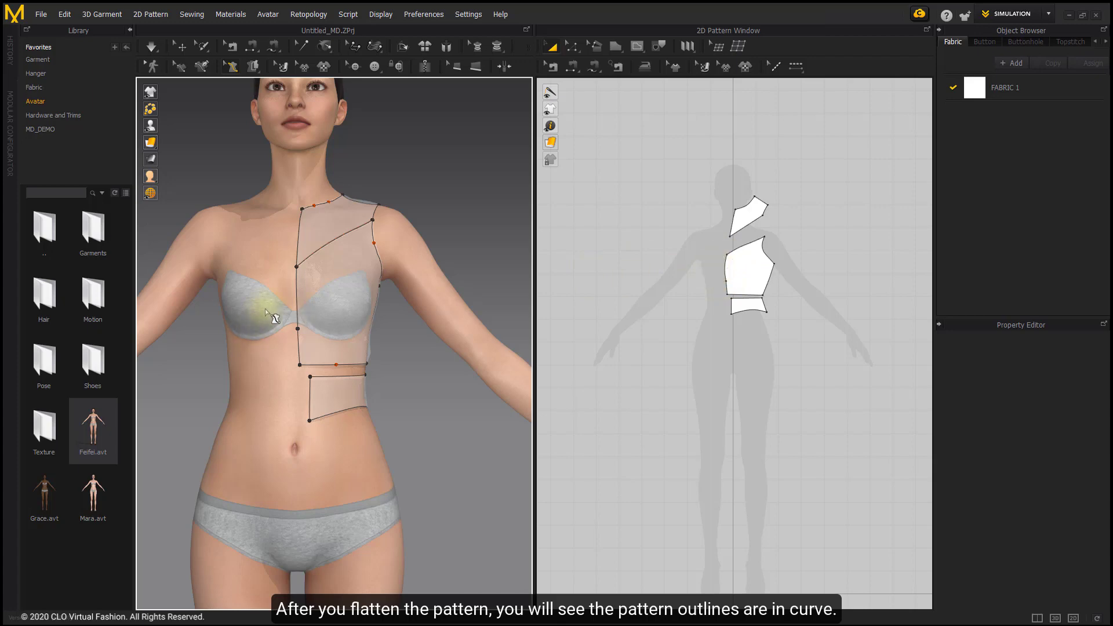
Step: Set the centre-front chest segment to Flattening as Straight Line
left_click(295, 294)
right_click(295, 294)
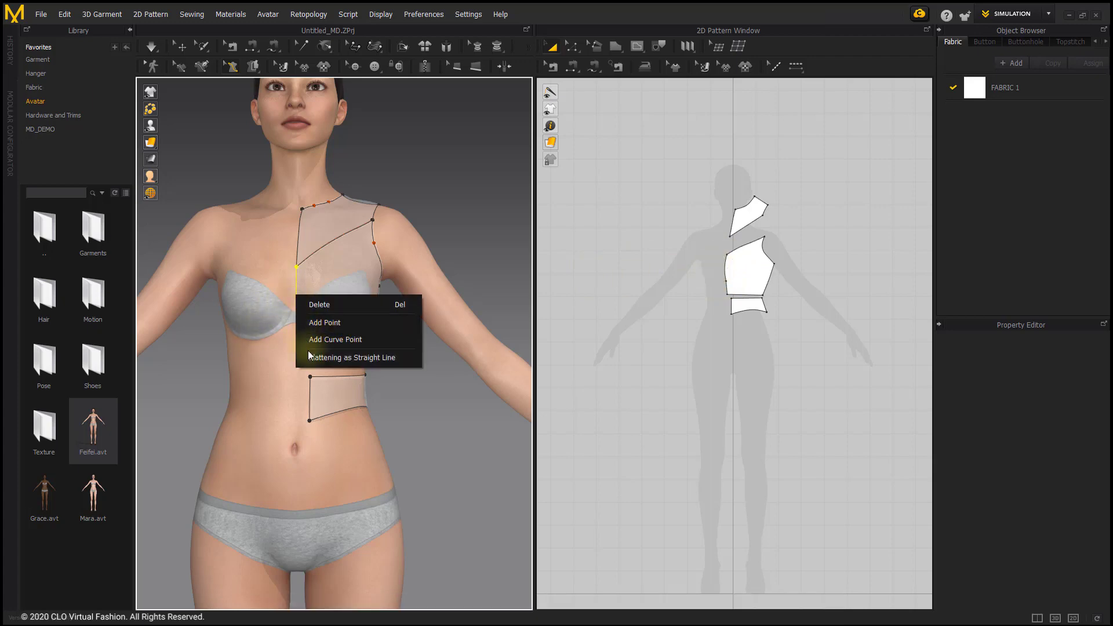
left_click(349, 359)
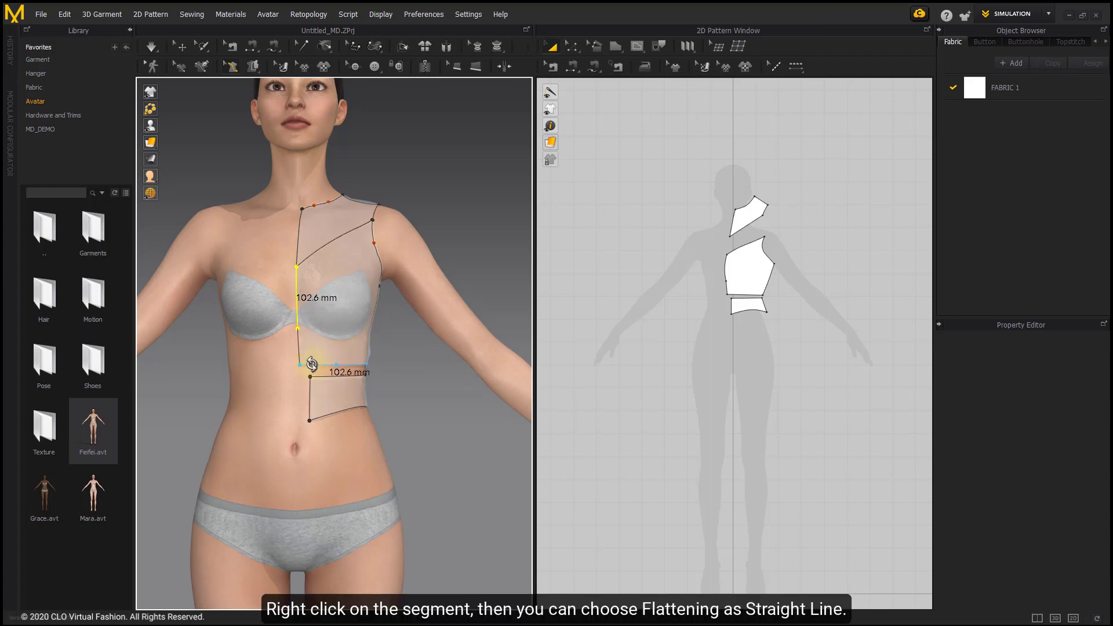
left_click(444, 124)
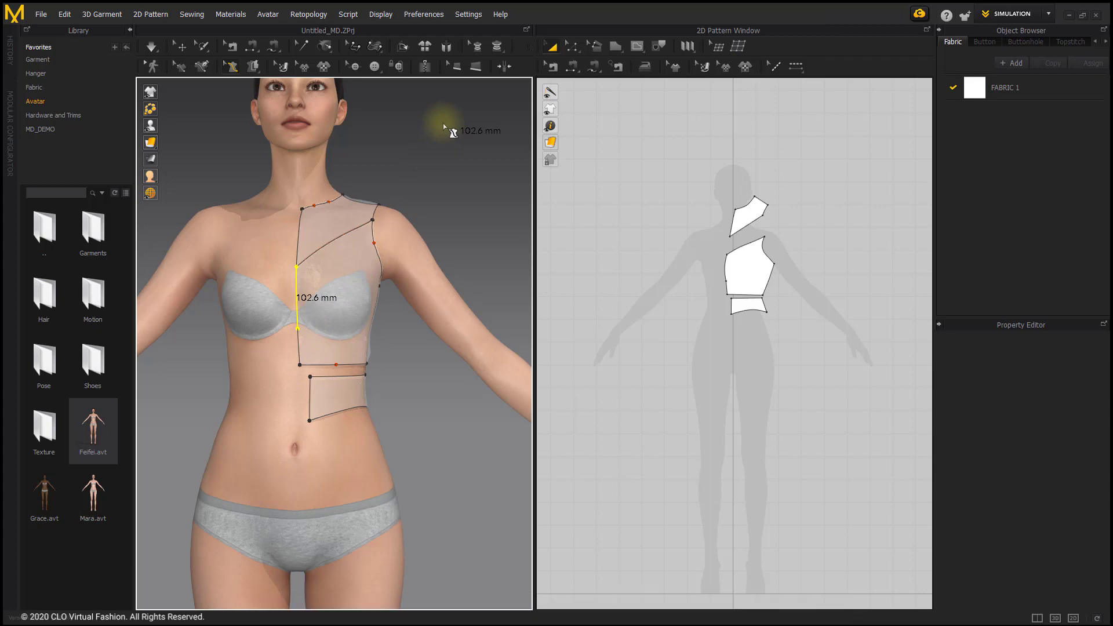
Step: Re-flatten the areas and move the new middle chest pattern left in the 2D window
left_click(253, 67)
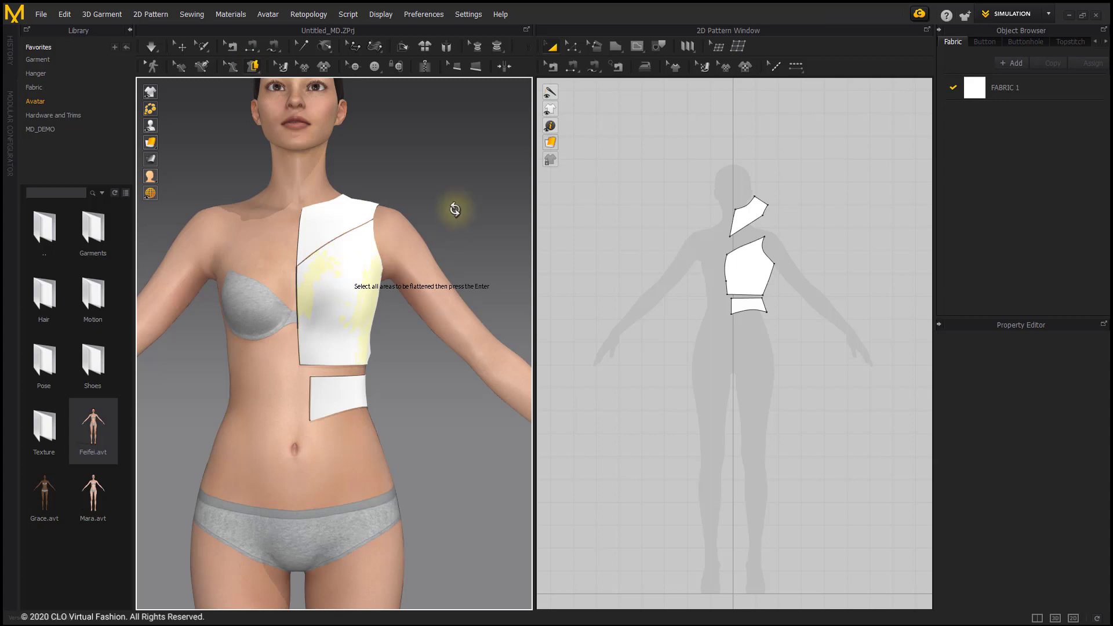
key("Return")
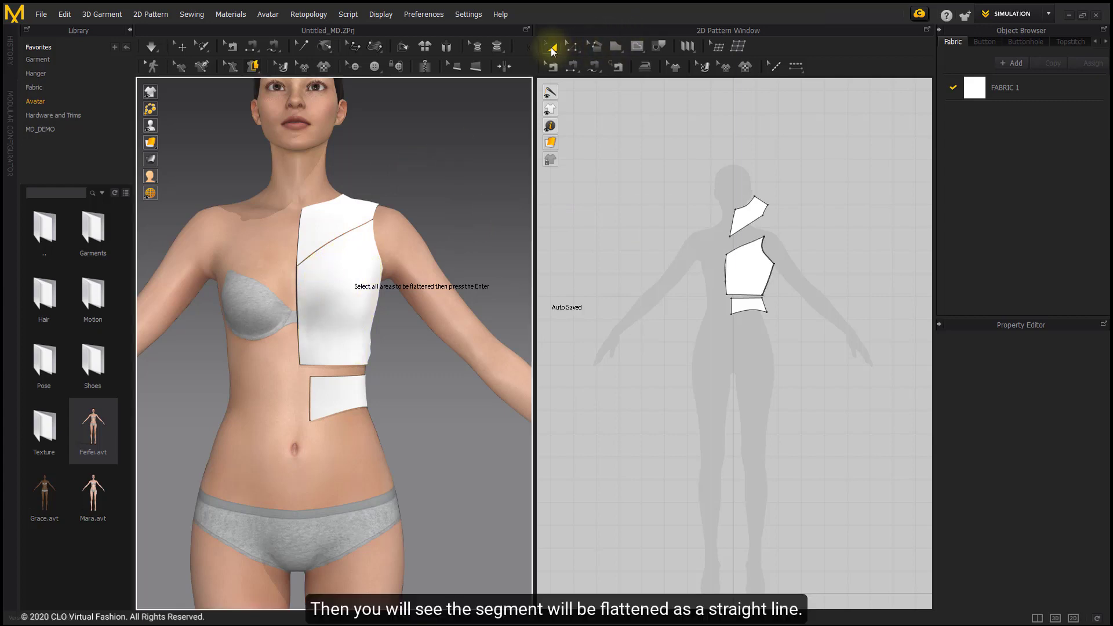
left_click(726, 268)
left_click_drag(726, 267, 667, 255)
scroll(707, 261, "up", 3)
left_click(645, 138)
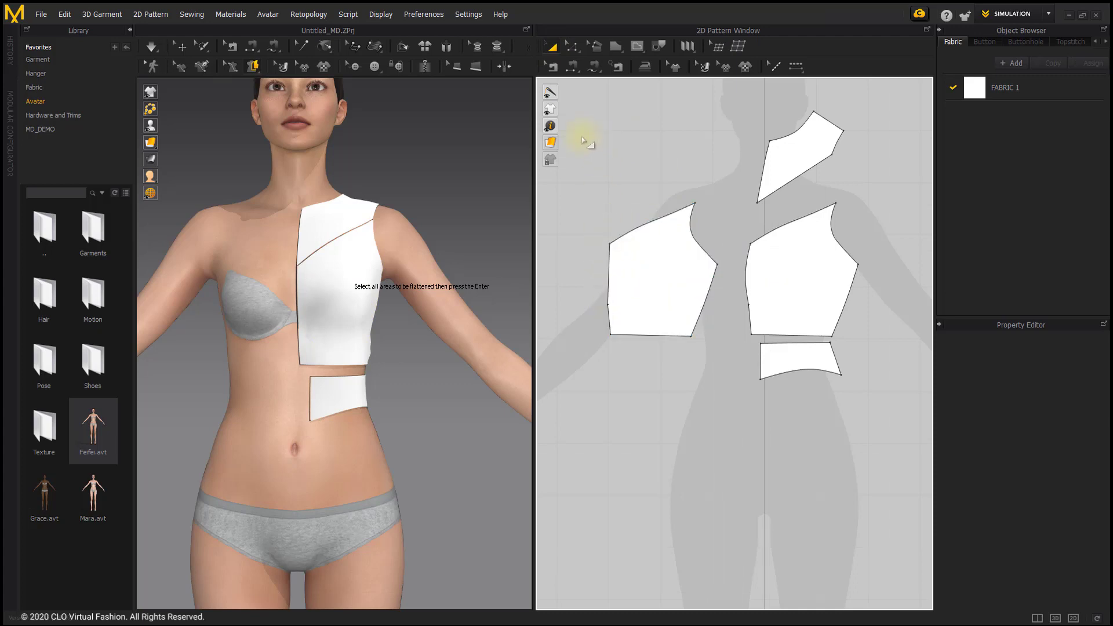
left_click(230, 67)
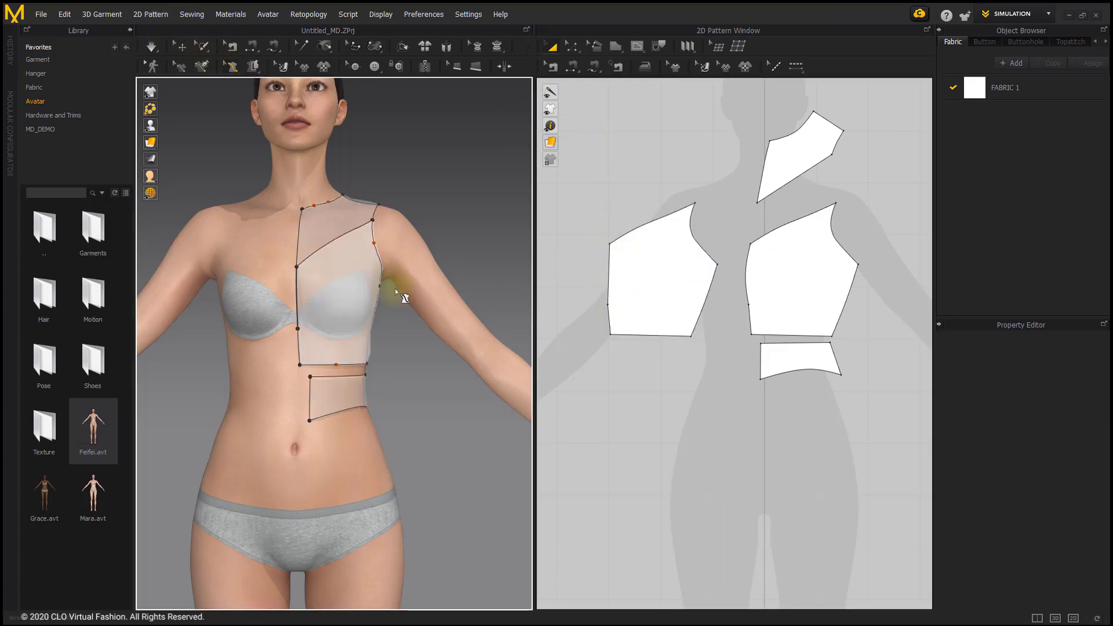
Step: Check a segment's options menu, then right-click the chest-waist corner point to reveal Delete
left_click(299, 237)
right_click(298, 236)
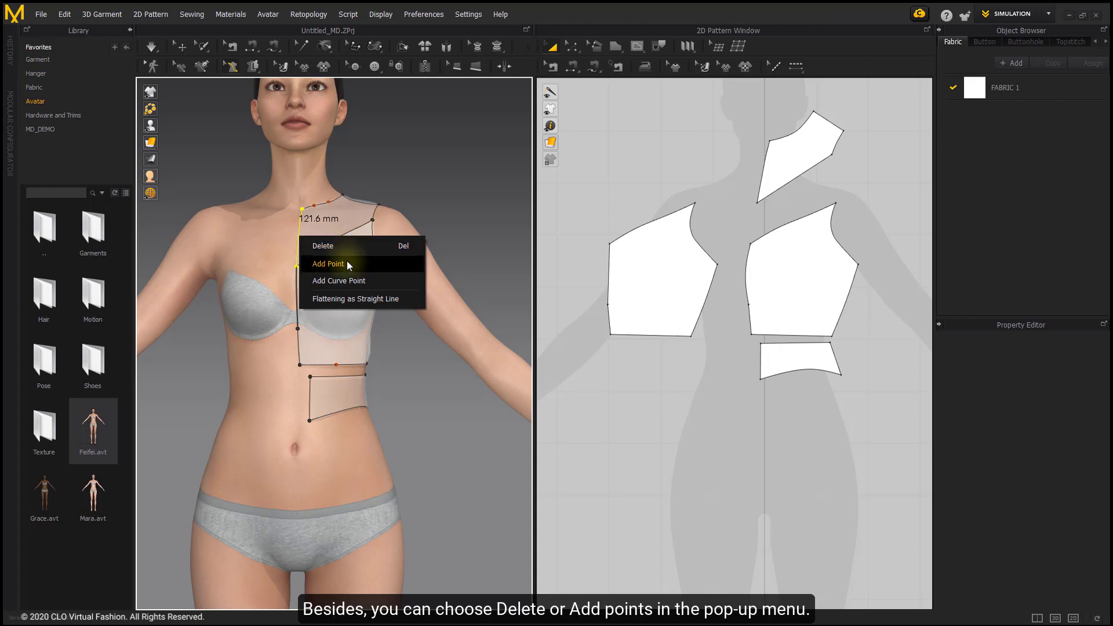
left_click(412, 204)
left_click(301, 366)
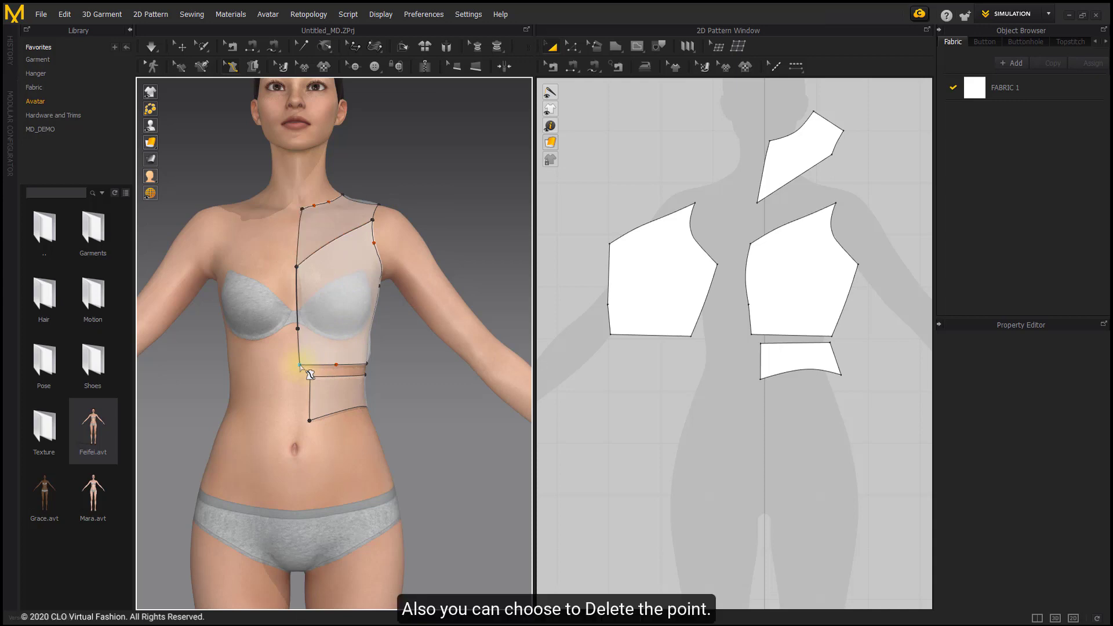
right_click(299, 364)
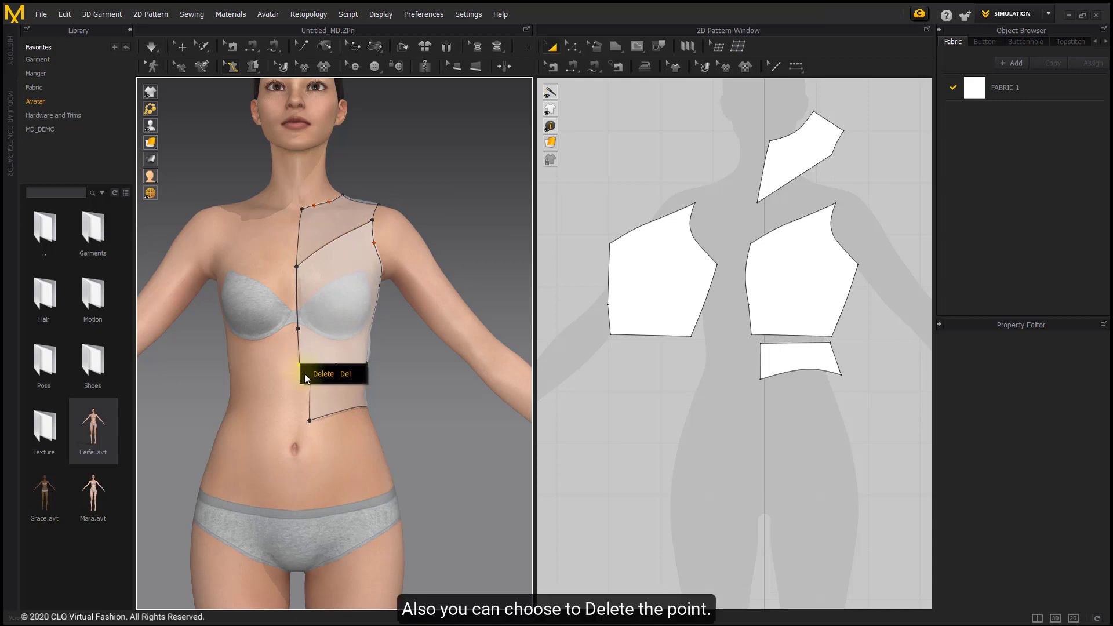